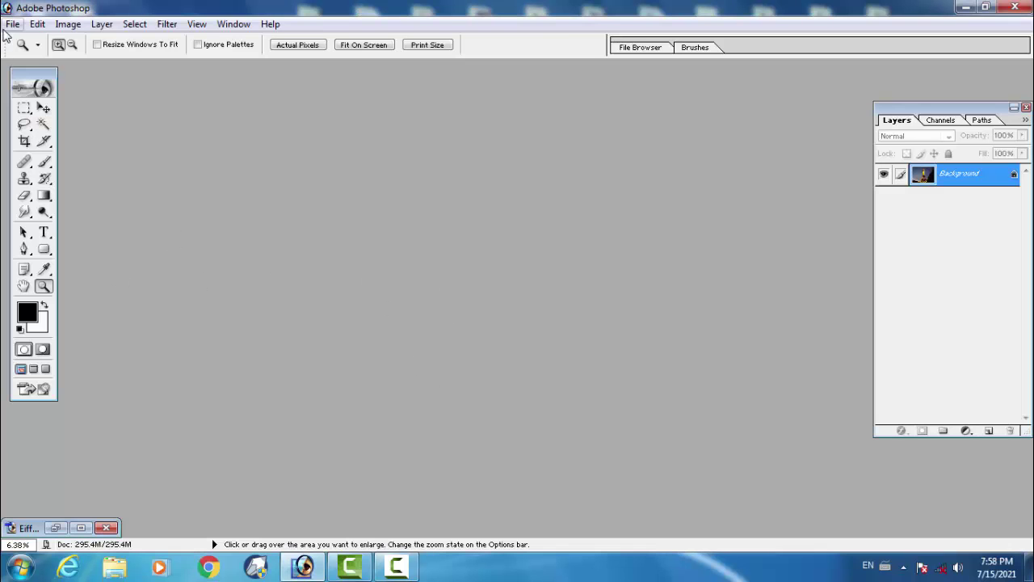
Cancel the Open dialog and restore the minimized Eiffel02.jpg photo window
click(12, 24)
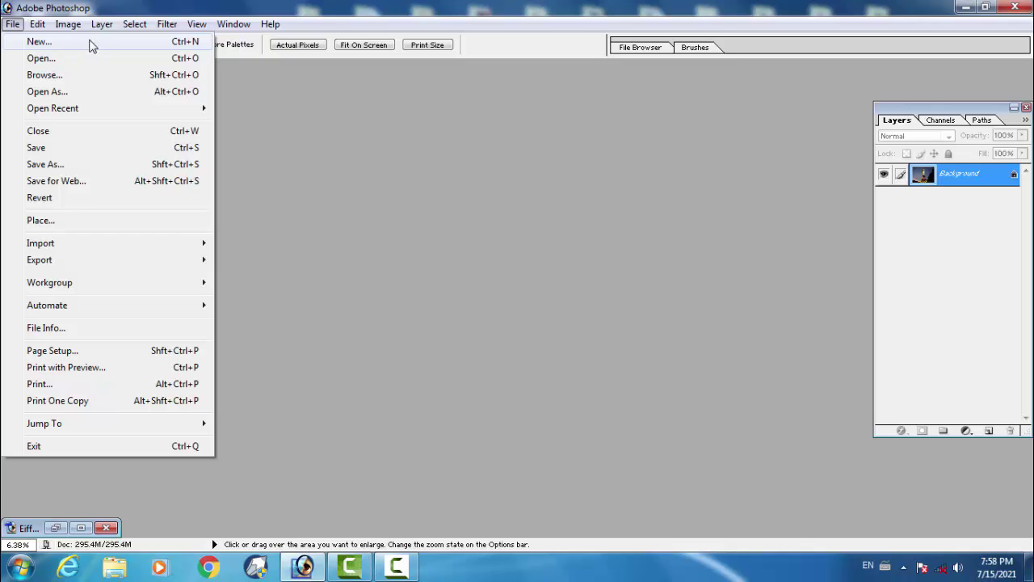
click(168, 61)
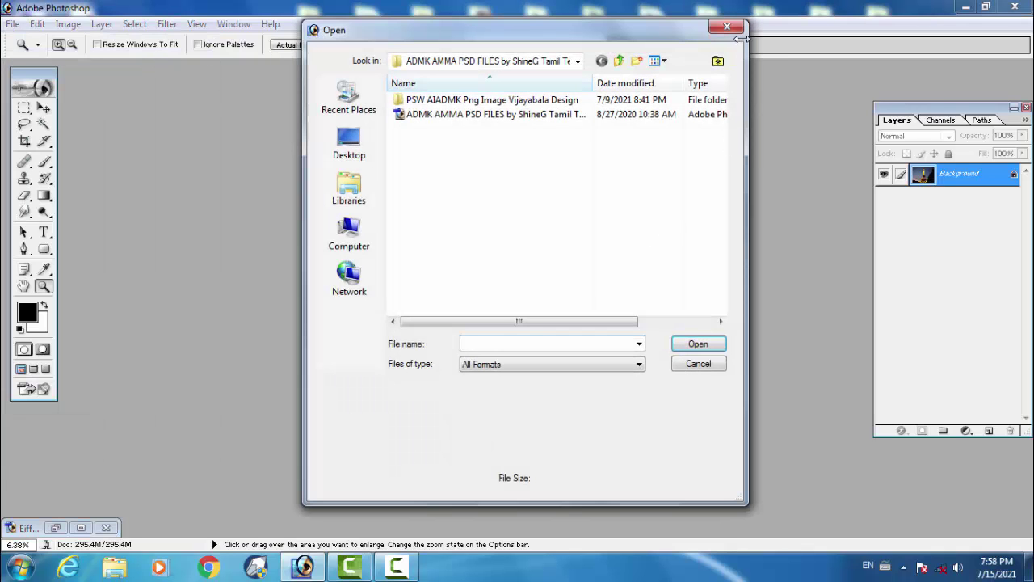
click(727, 28)
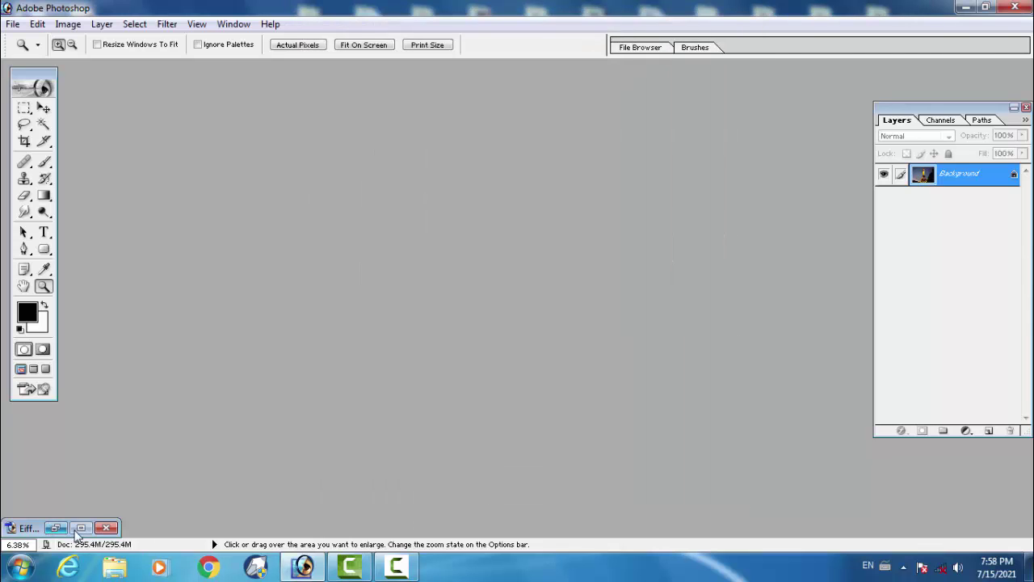
click(81, 527)
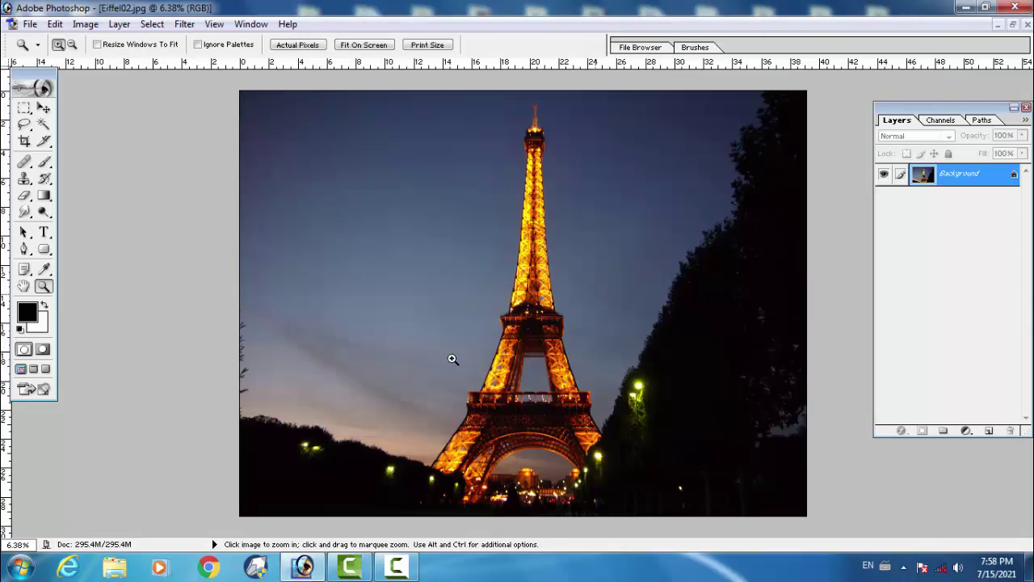
Start a new text entry on the photo with white as the text colour
click(44, 232)
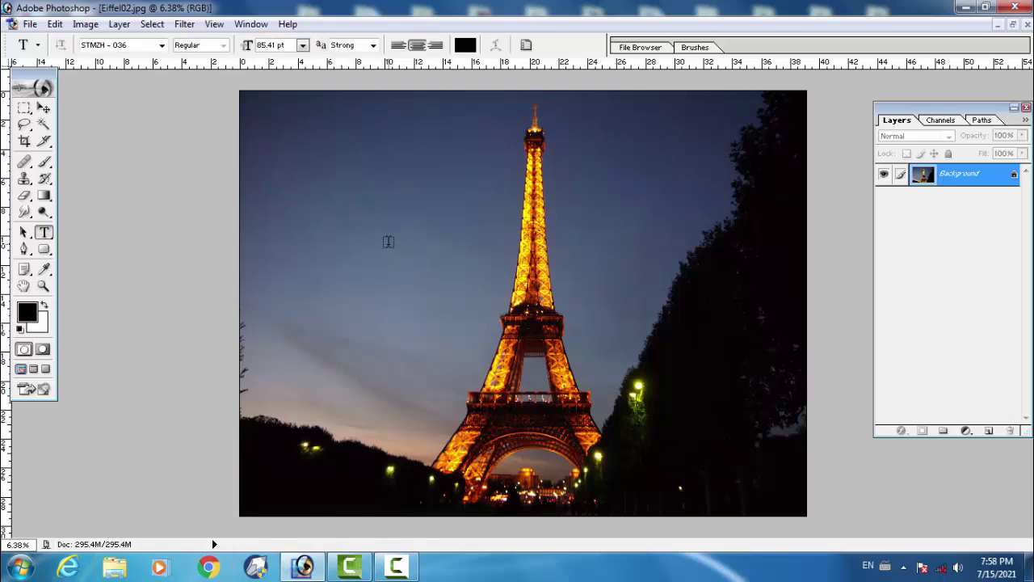
click(388, 241)
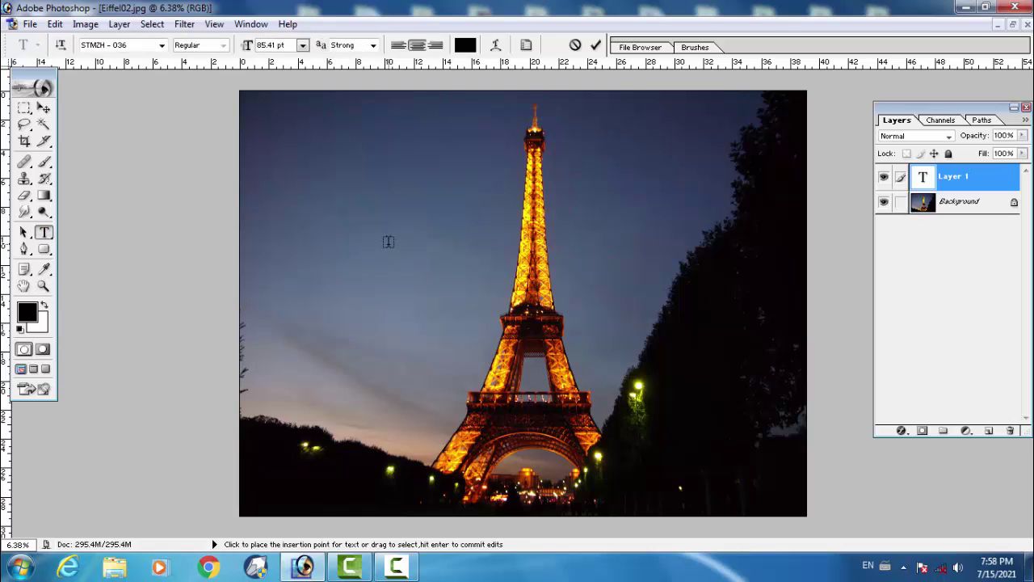
click(45, 305)
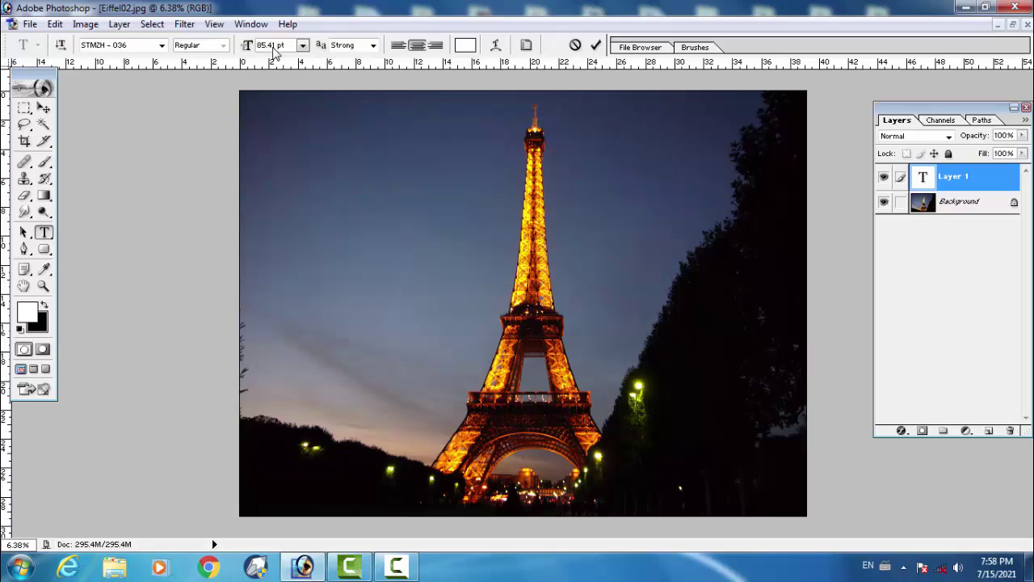
Set the type size to 200 pt and enter Arial as the font
click(276, 48)
text(2)
key(Return)
text(ក)
key(BackSpace)
key(BackSpace)
click(130, 47)
text(A)
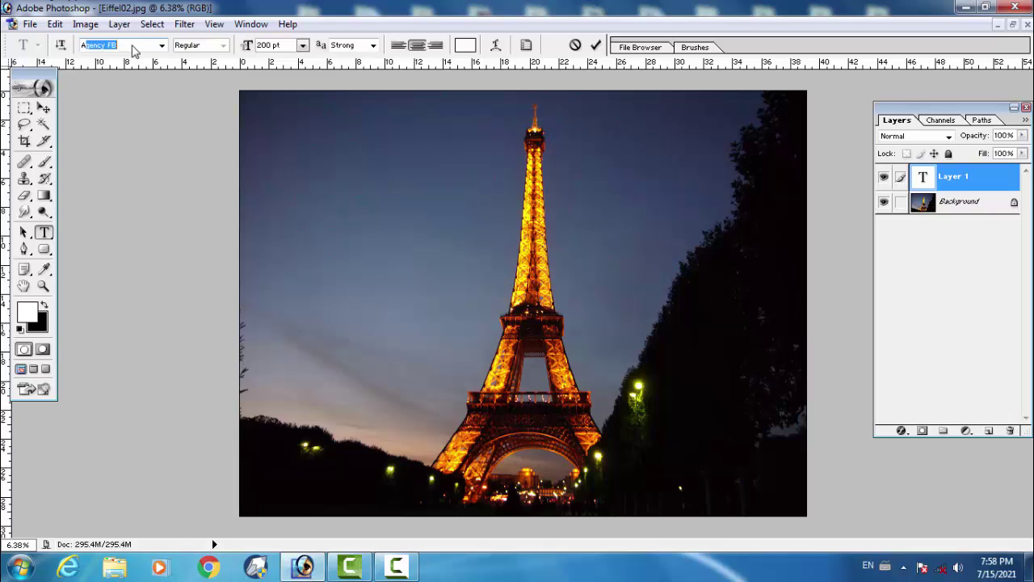
text(rial)
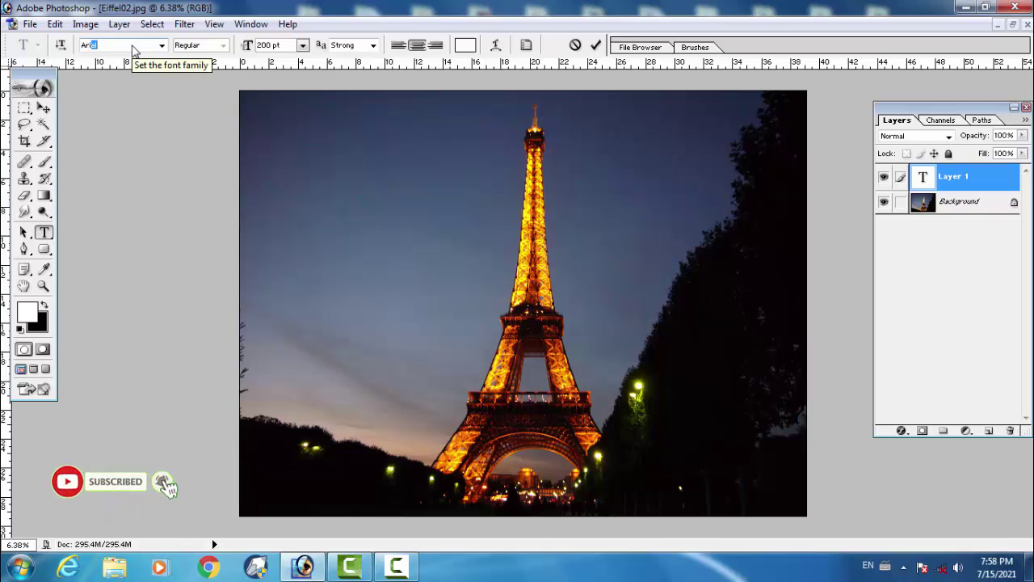
Confirm Arial, type the caption in capitals as 'EIFFEL TOWER', and commit it
key(Return)
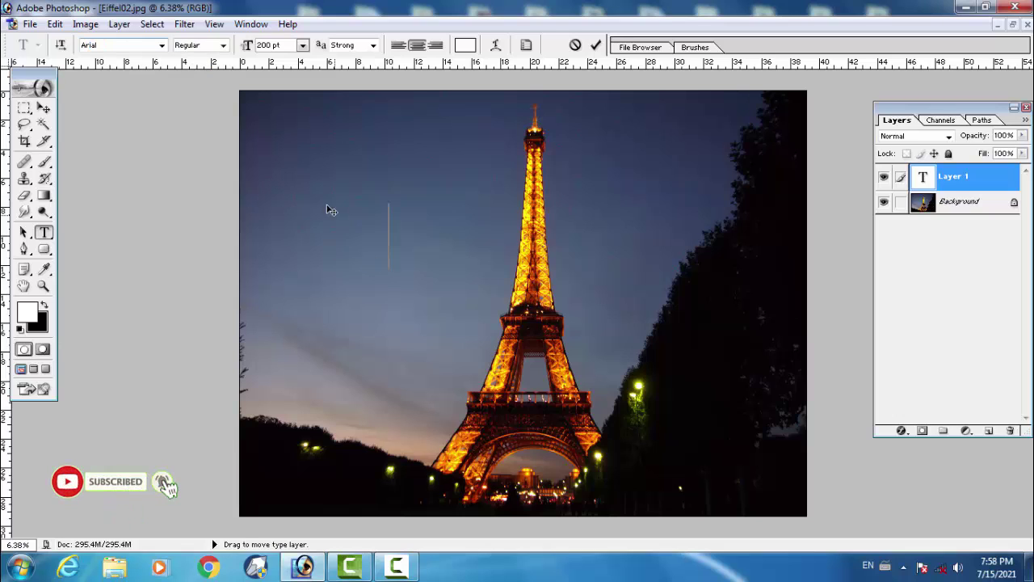
text(E)
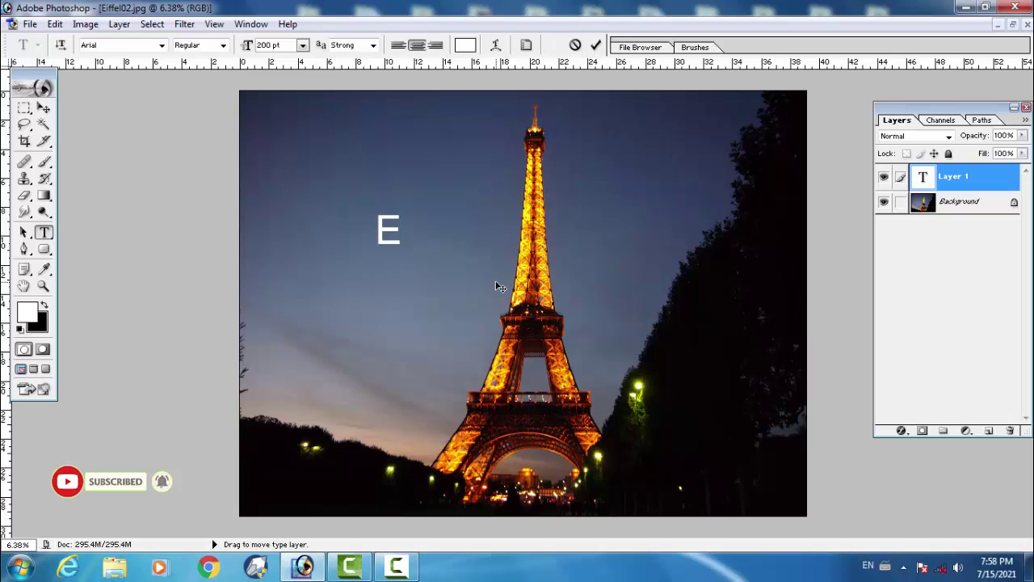
text(i)
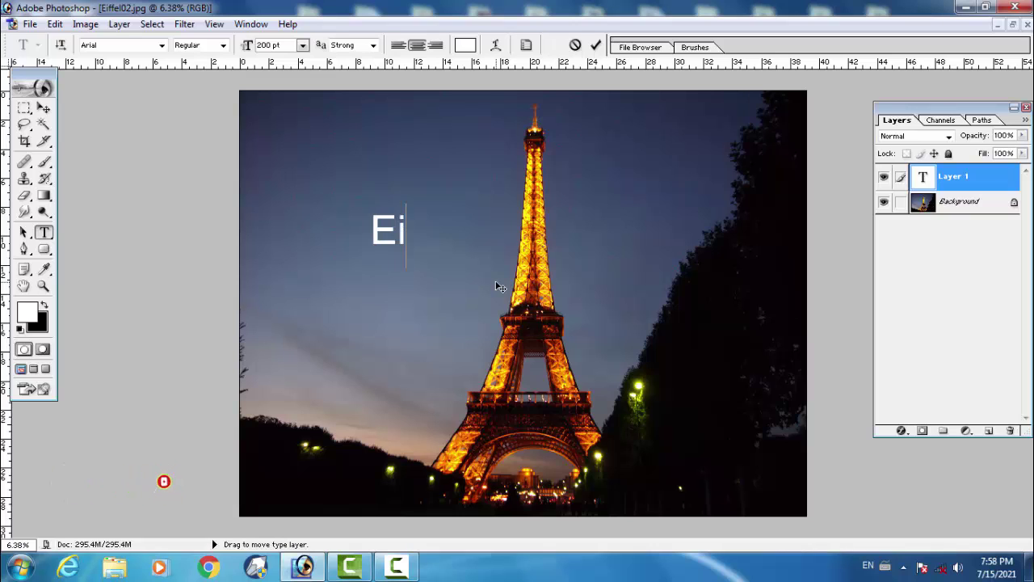
text(ff)
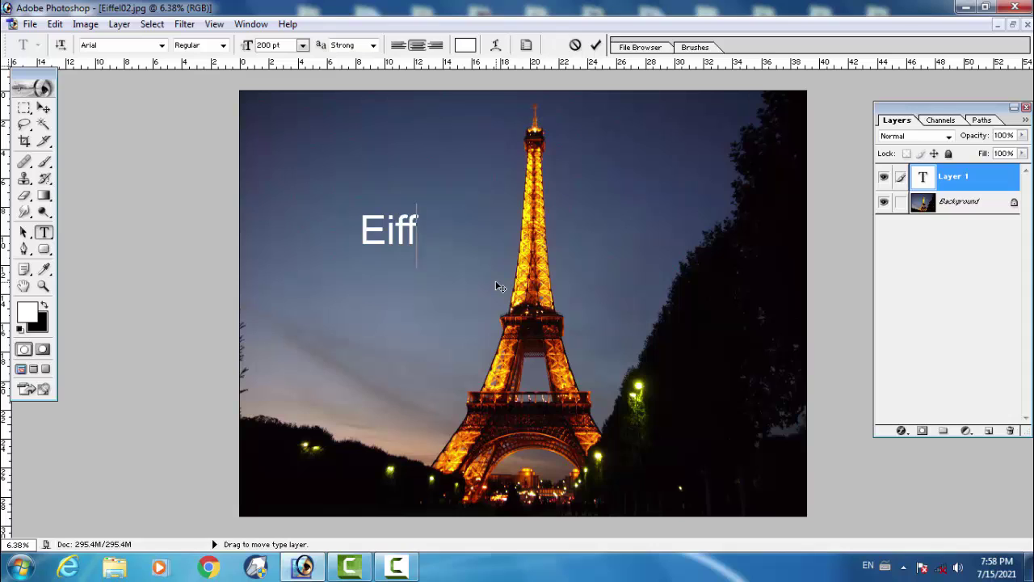
text(el )
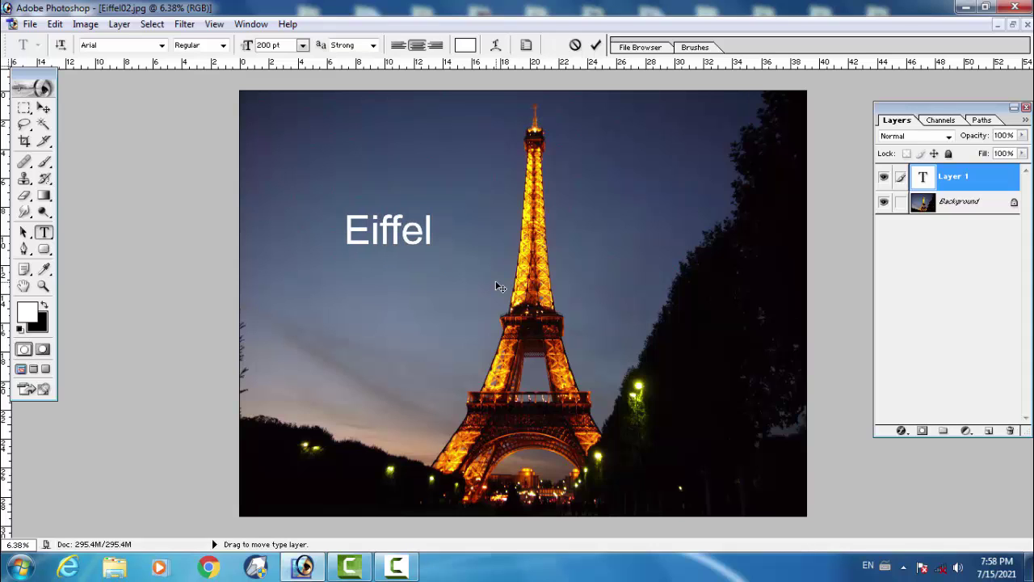
text(To)
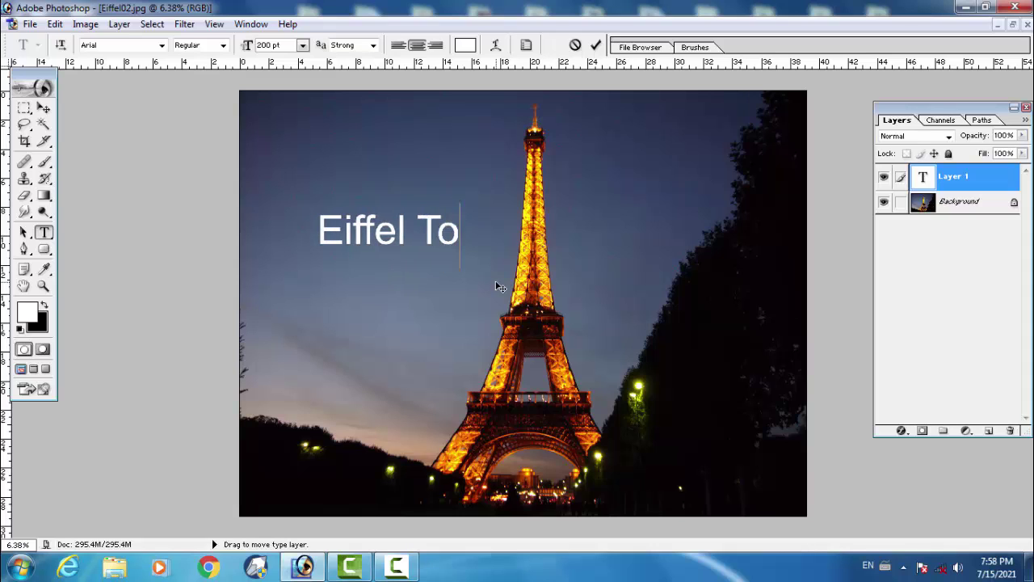
text(wer)
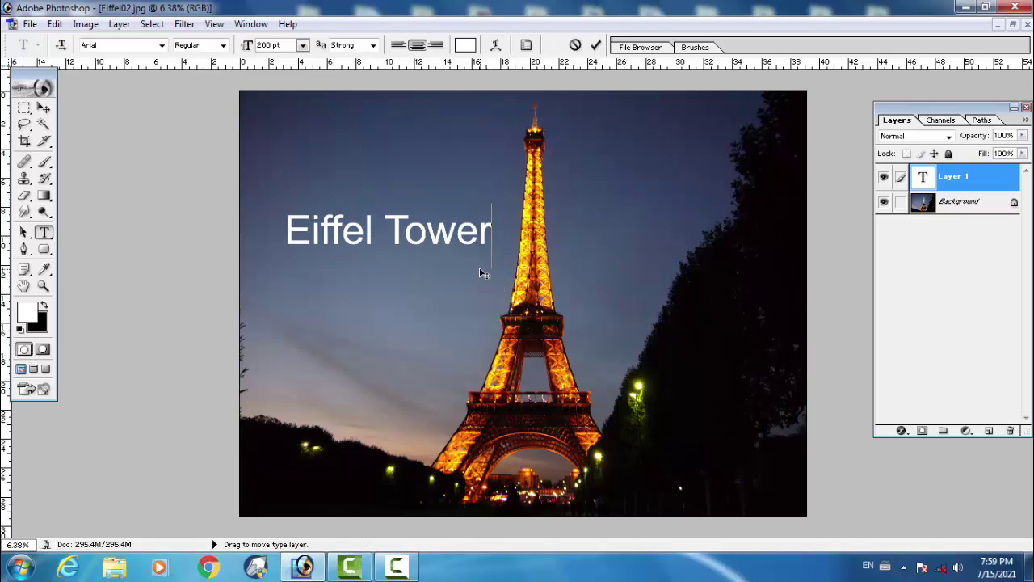
key(BackSpace)
key(BackSpace)
key(BackSpace)
key(BackSpace)
key(BackSpace)
key(BackSpace)
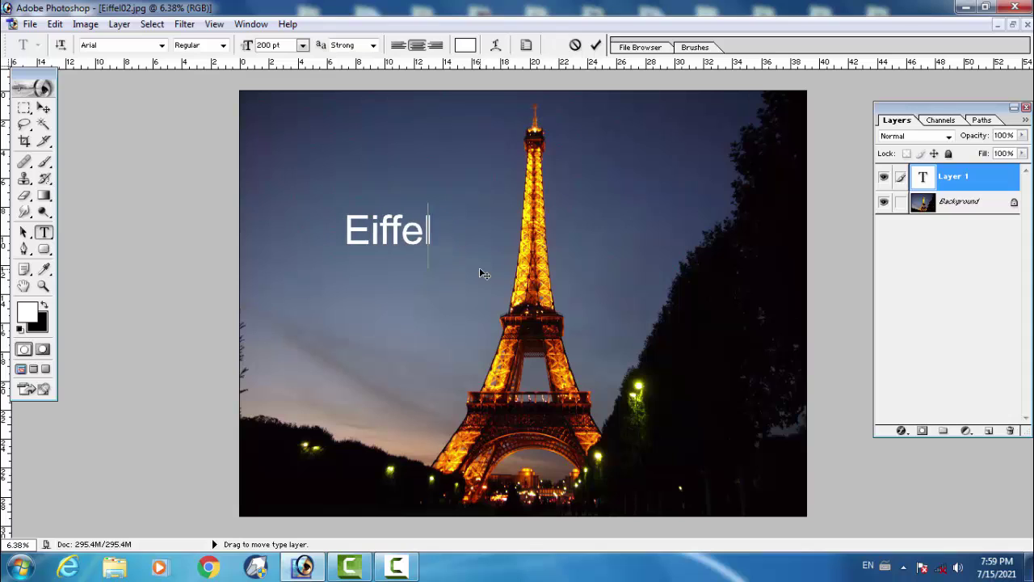
key(BackSpace)
key(BackSpace)
key(BackSpace)
key(BackSpace)
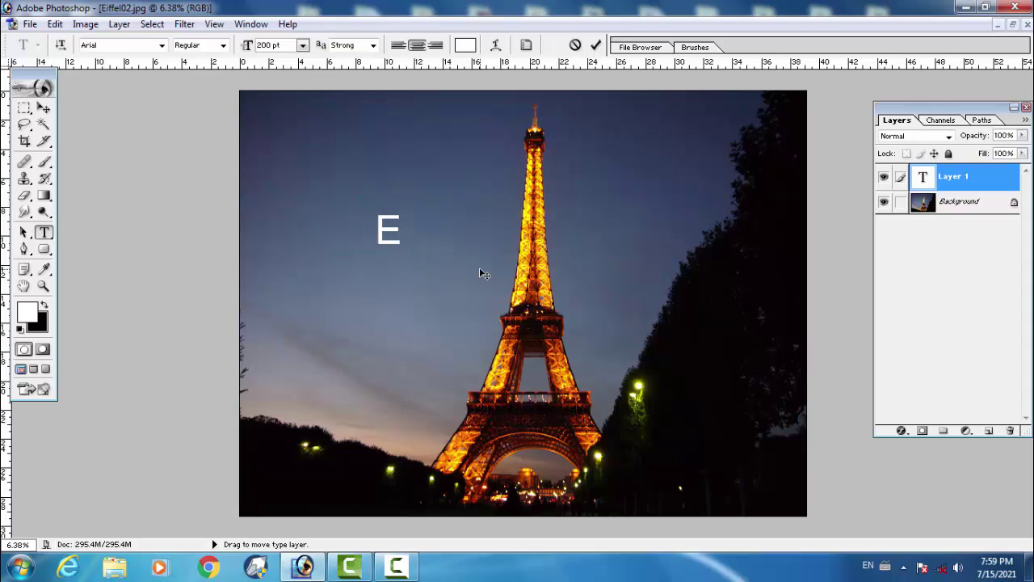
text(IFFE)
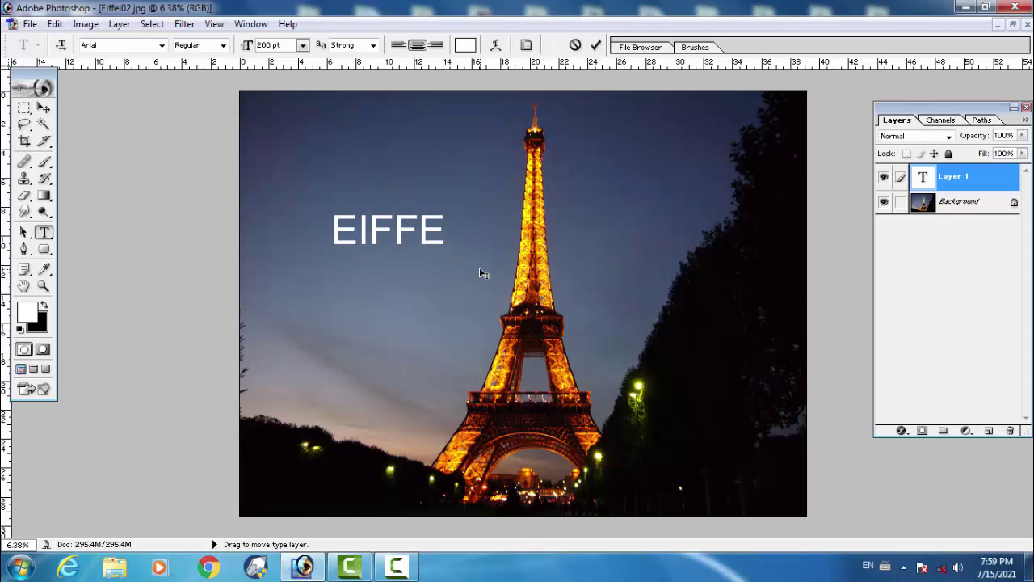
text(L T)
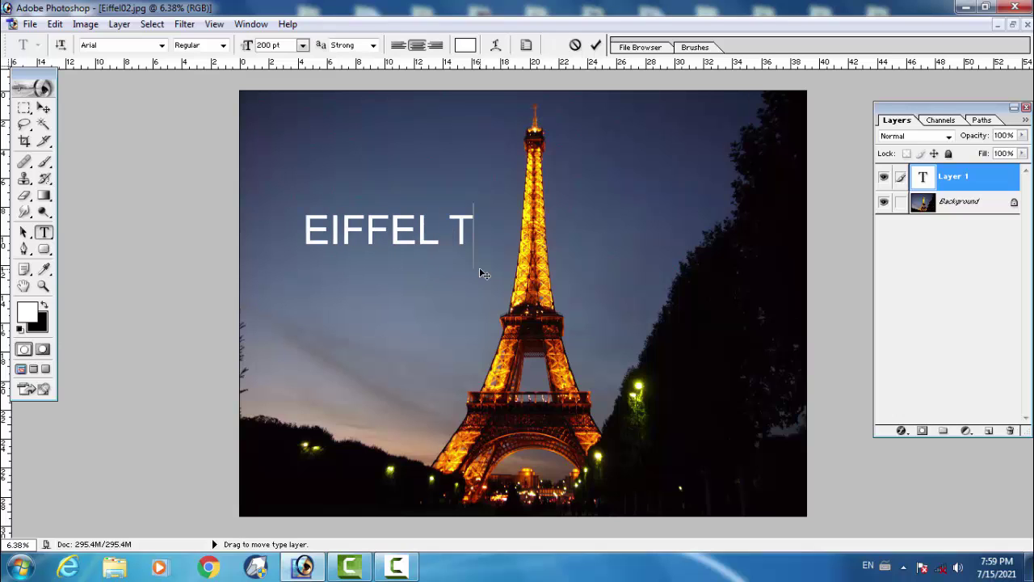
text(OWER)
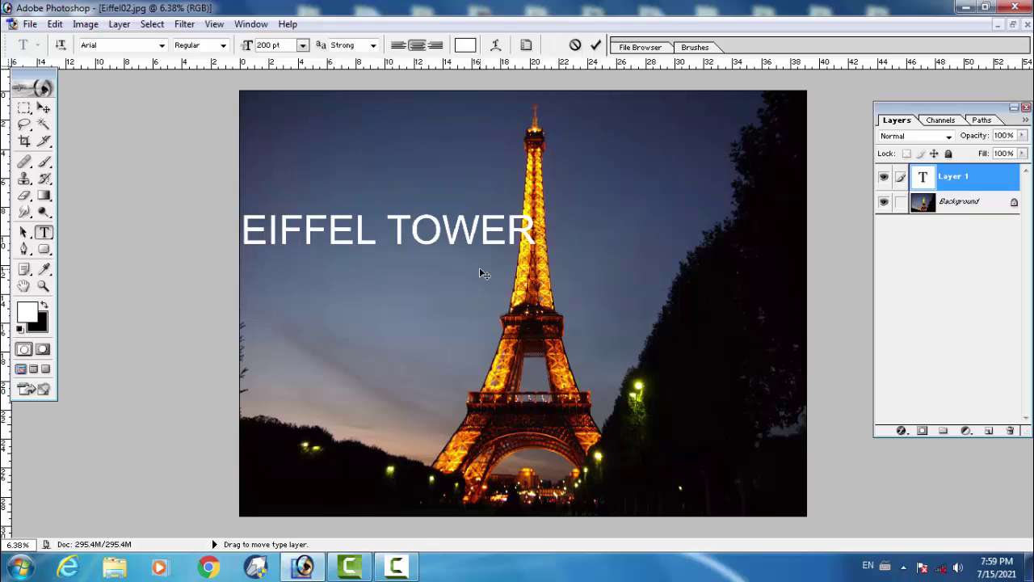
key(ctrl+Return)
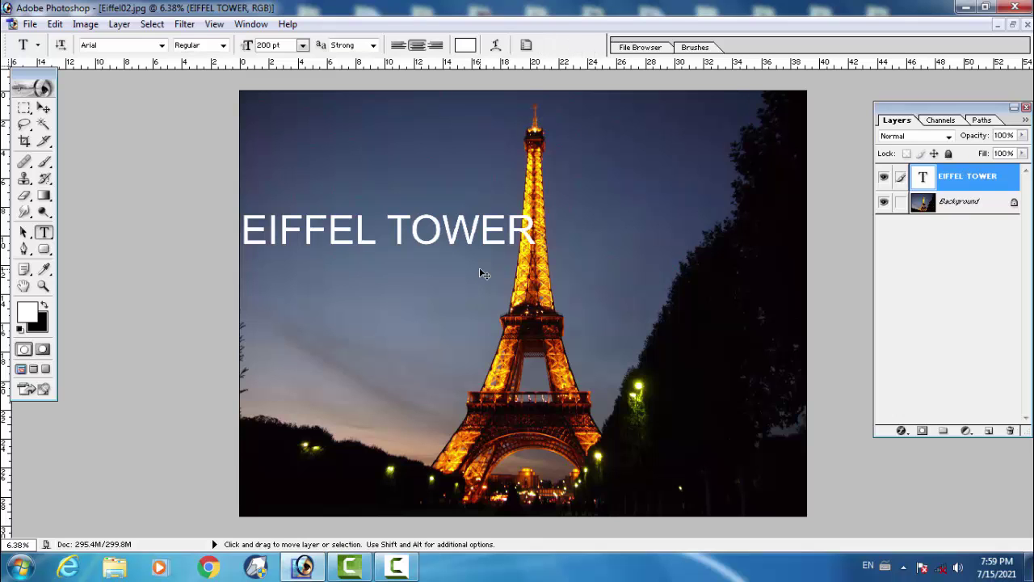
Scale the caption up about 176%, stretch it taller, and nudge it right and down
key(ctrl+t)
mouse_move(537, 244)
mouse_down()
mouse_move(765, 374)
mouse_move(739, 374)
mouse_up()
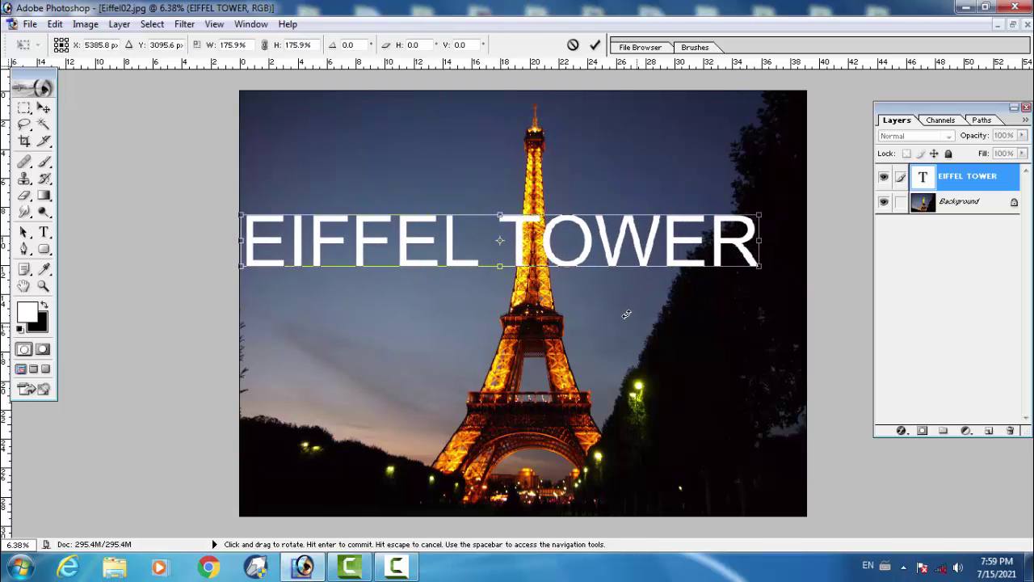
mouse_move(496, 269)
mouse_down()
mouse_move(499, 286)
mouse_move(500, 276)
mouse_up()
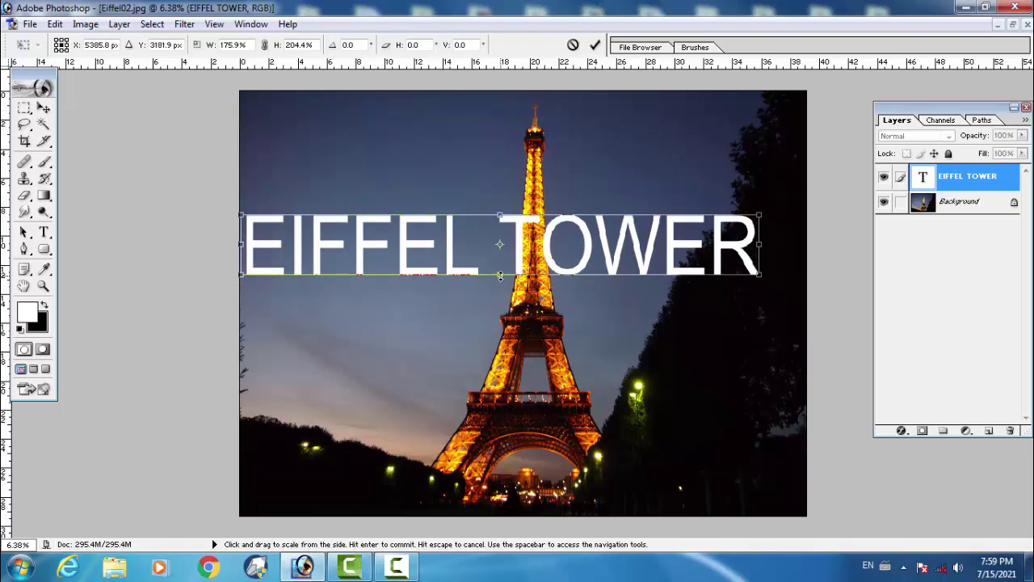
key(Return)
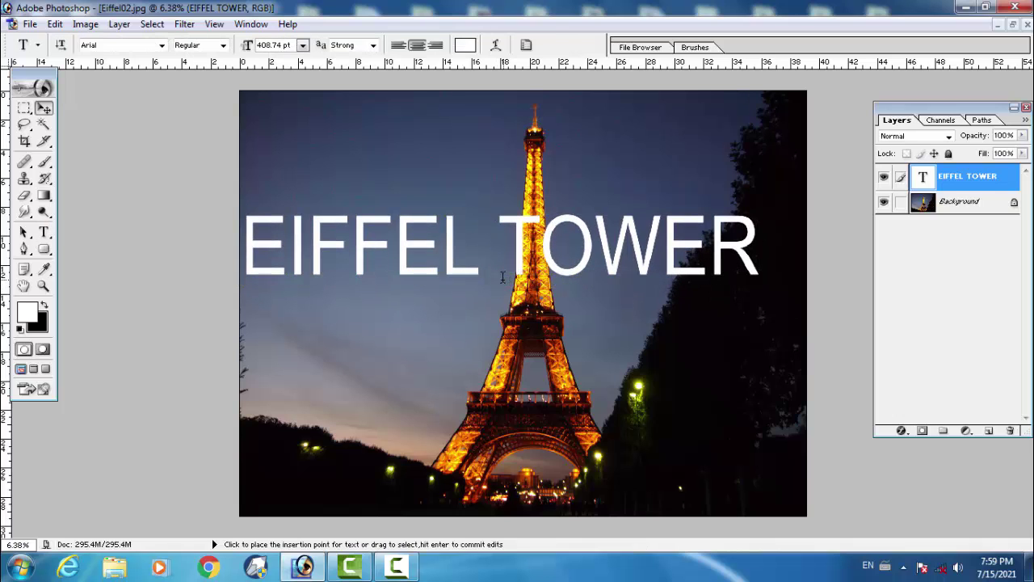
key(v)
drag(502, 277, 522, 284)
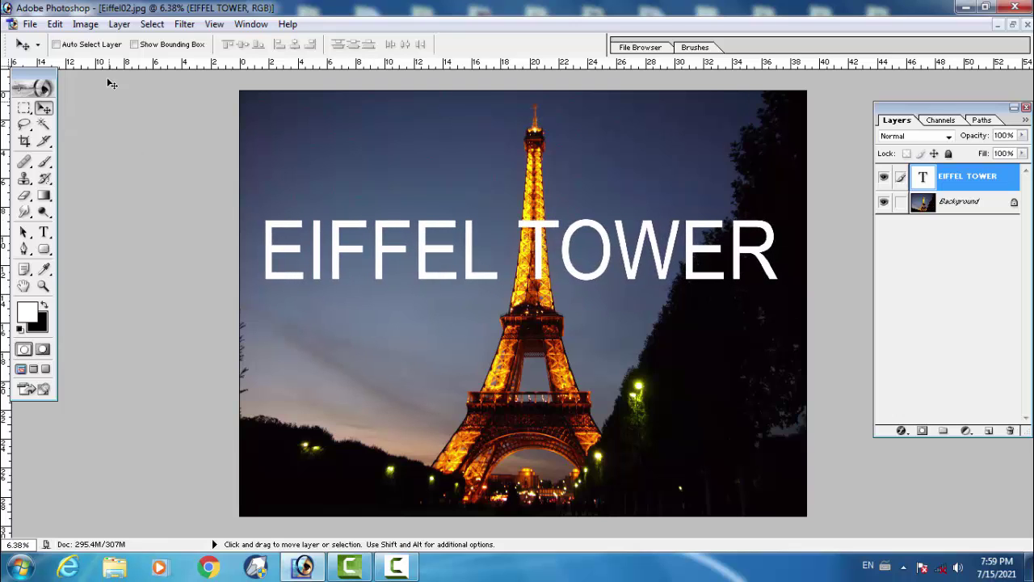
Apply Aparajita to the caption, preview neighbouring fonts, then switch to Arial
key(t)
click(109, 44)
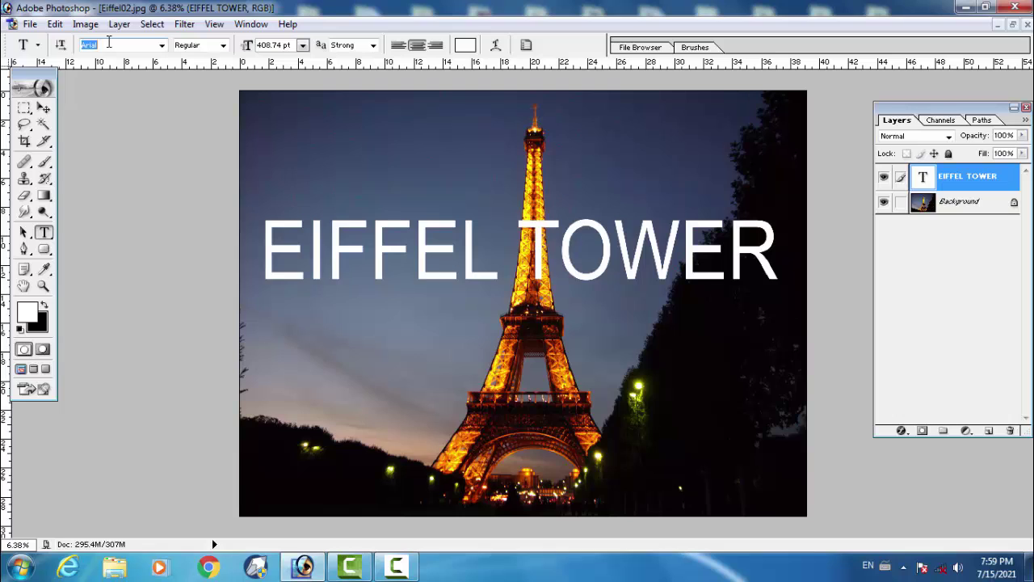
text(Aparajita)
key(Return)
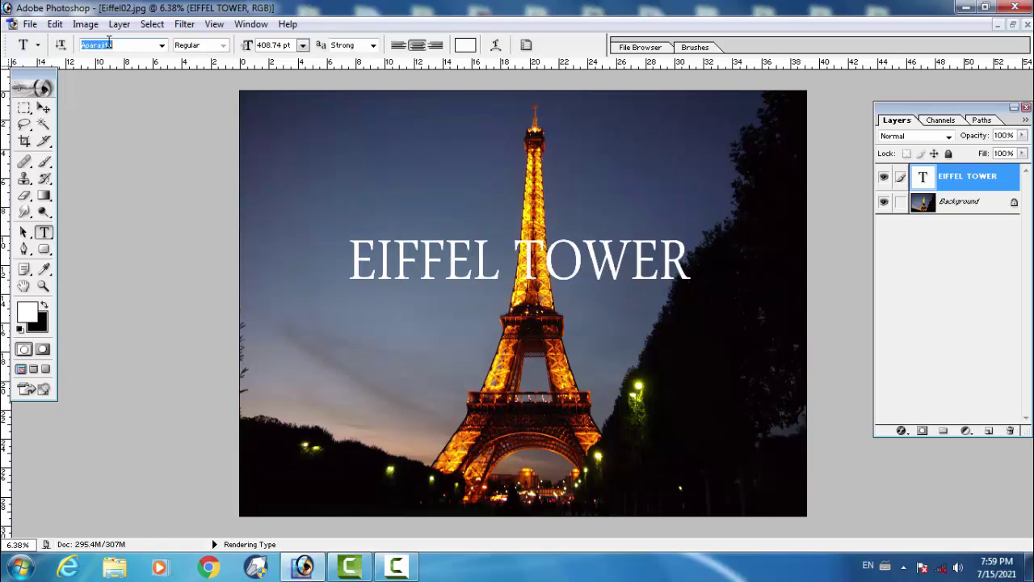
key(Up)
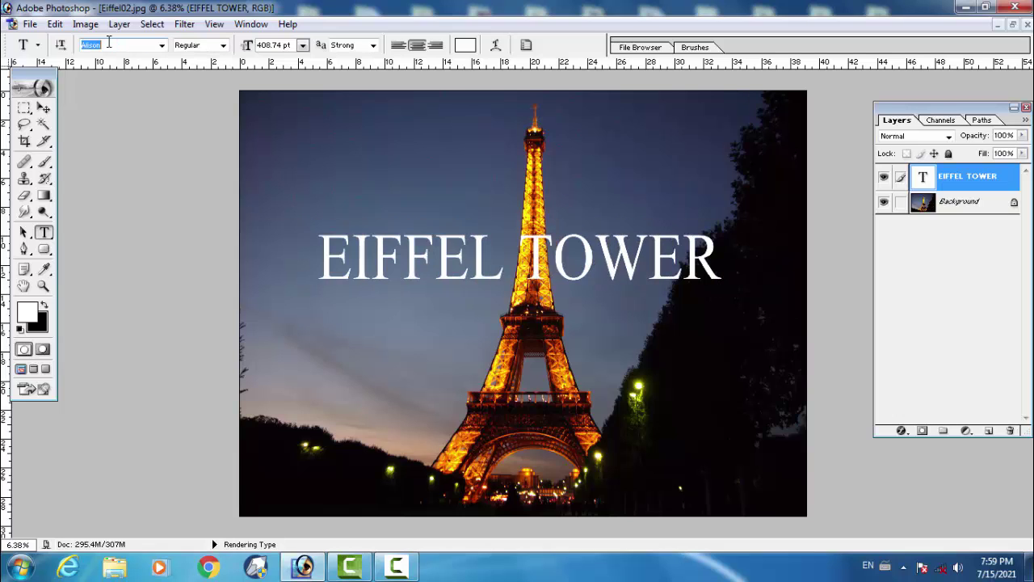
key(Up)
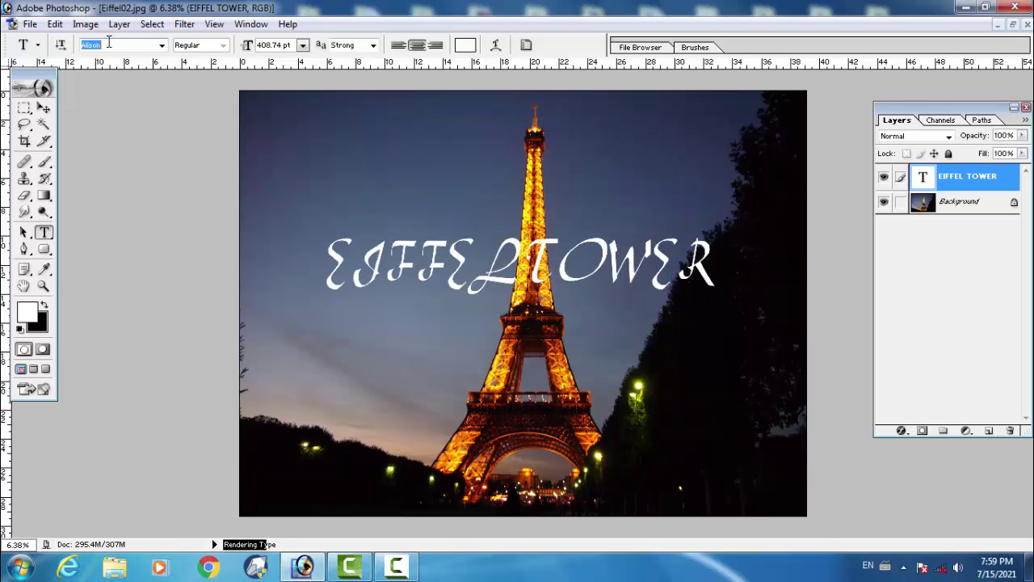
key(Up)
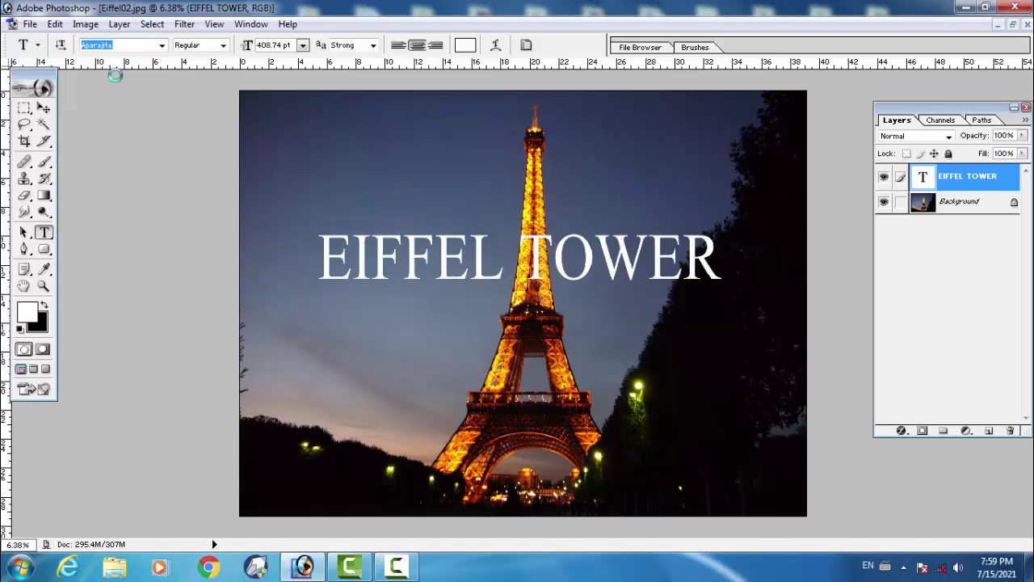
key(Down)
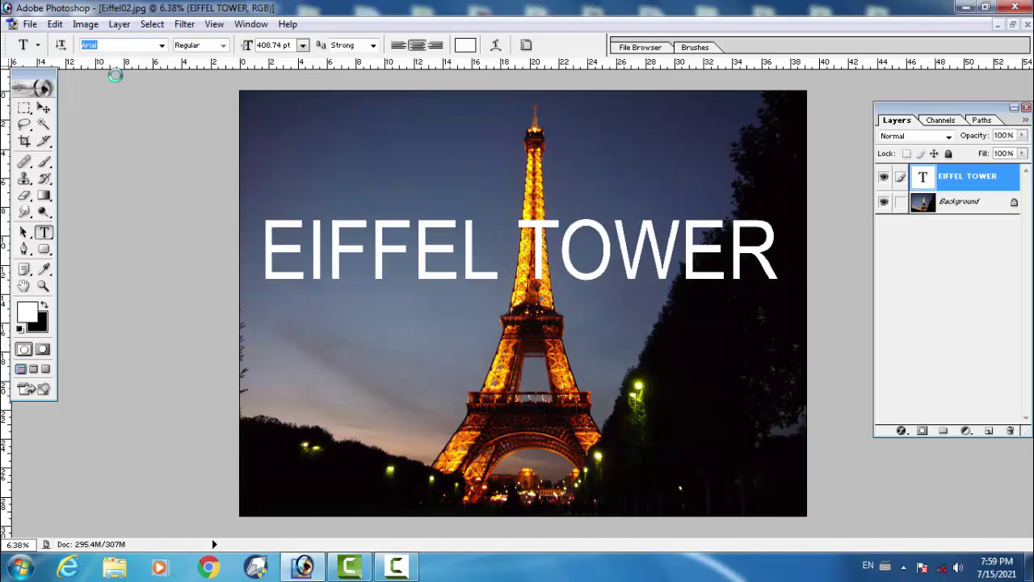
Preview fonts from Arial Rounded MT Bold through Bauhaus 93 and Berlin Sans to Book Antiqua
key(Down)
key(Down)
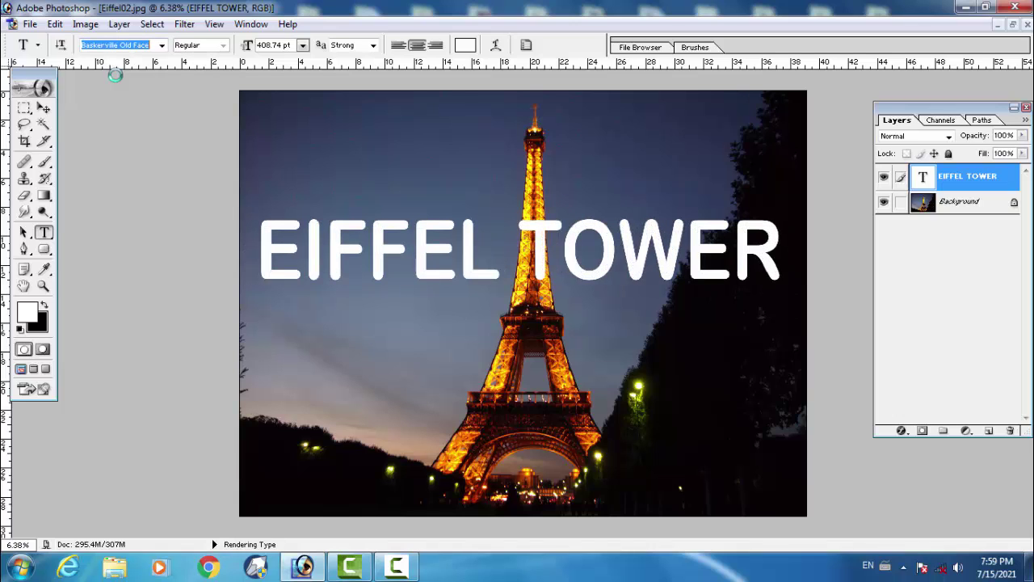
key(Down)
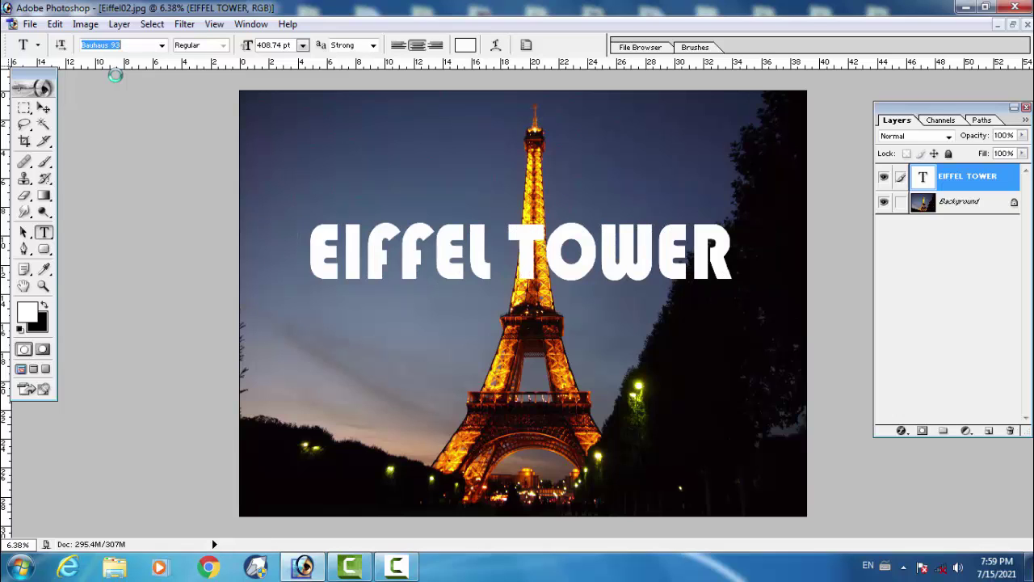
key(Down)
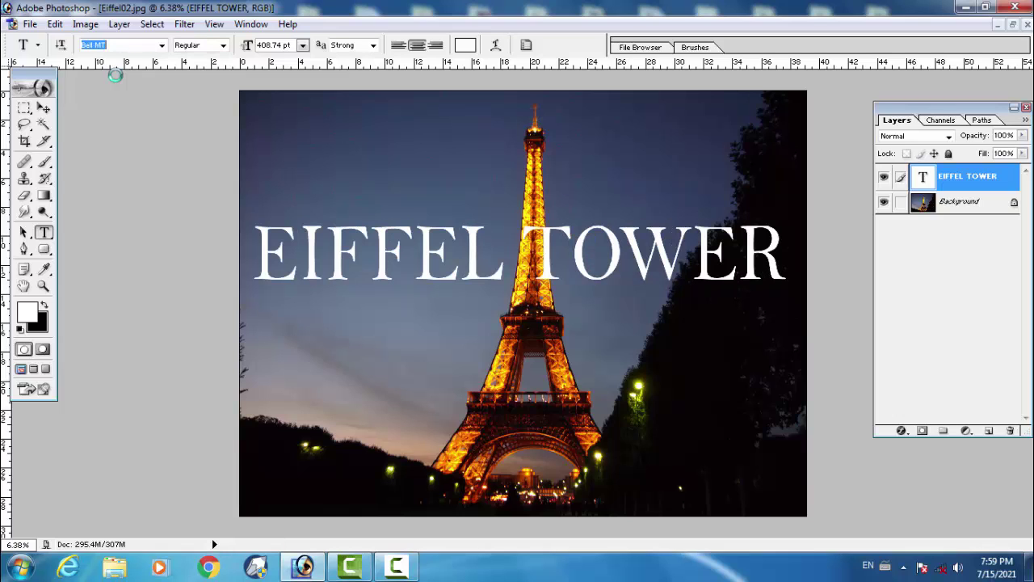
key(Down)
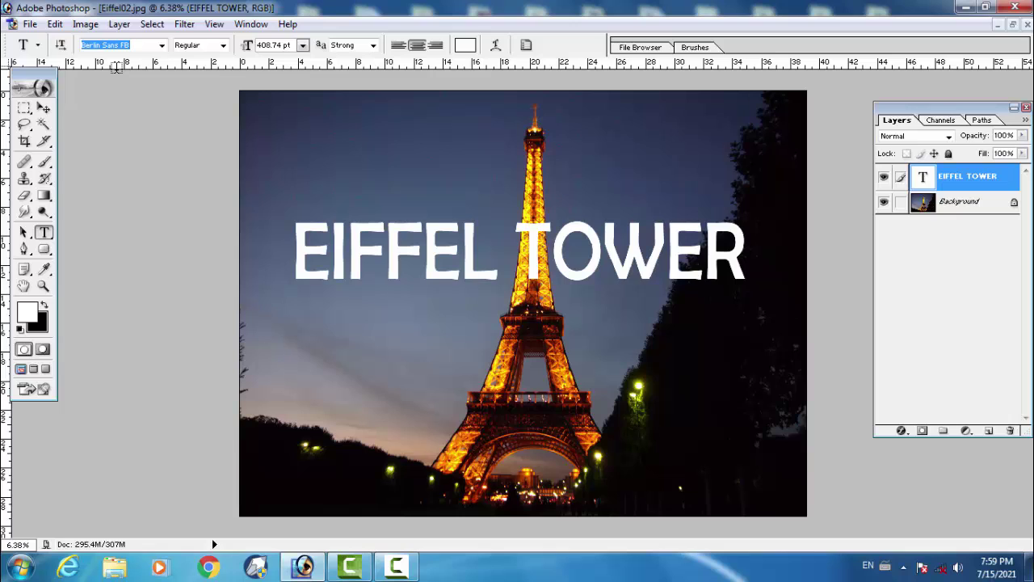
key(Down)
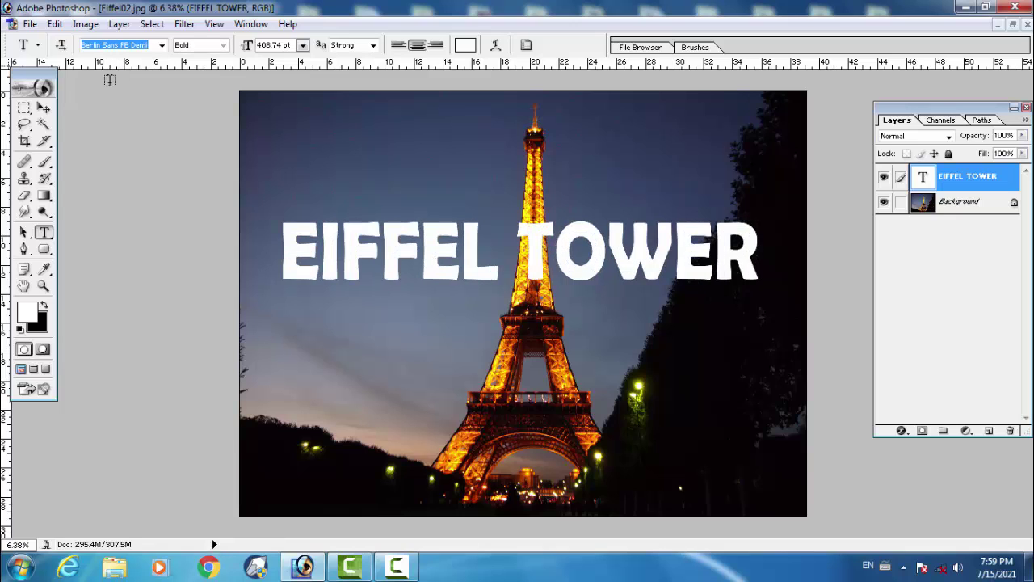
key(Down)
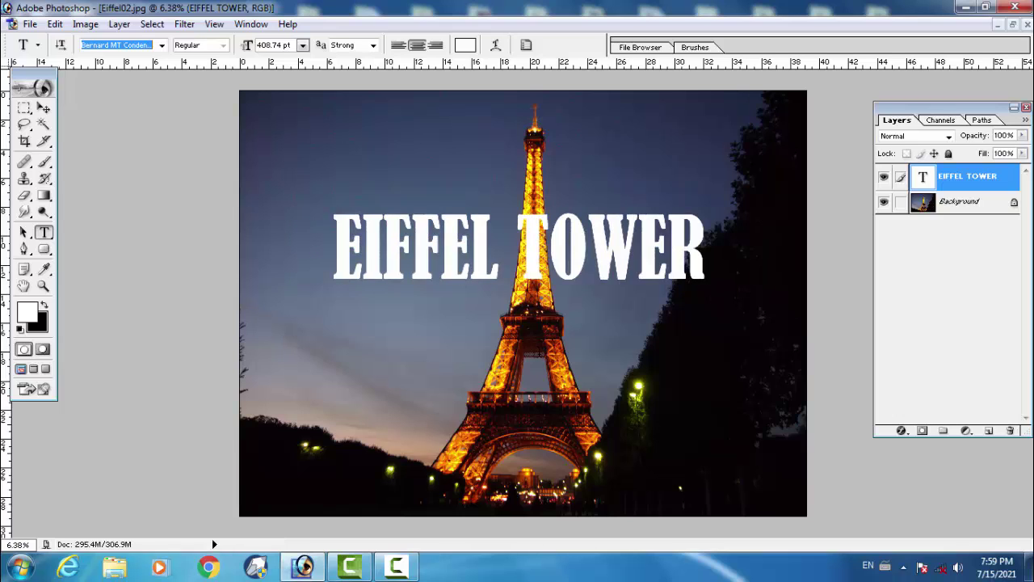
key(Down)
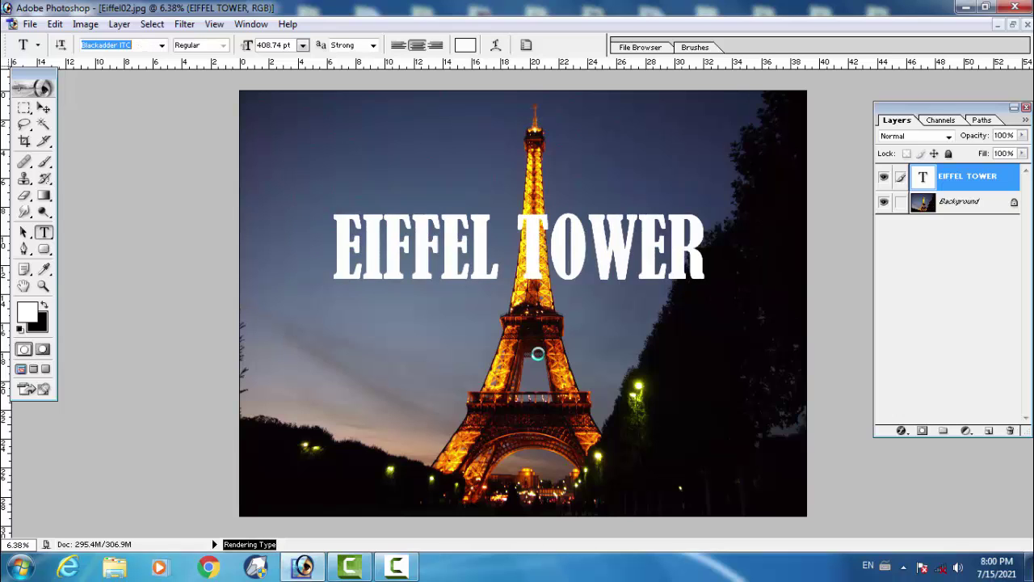
key(Down)
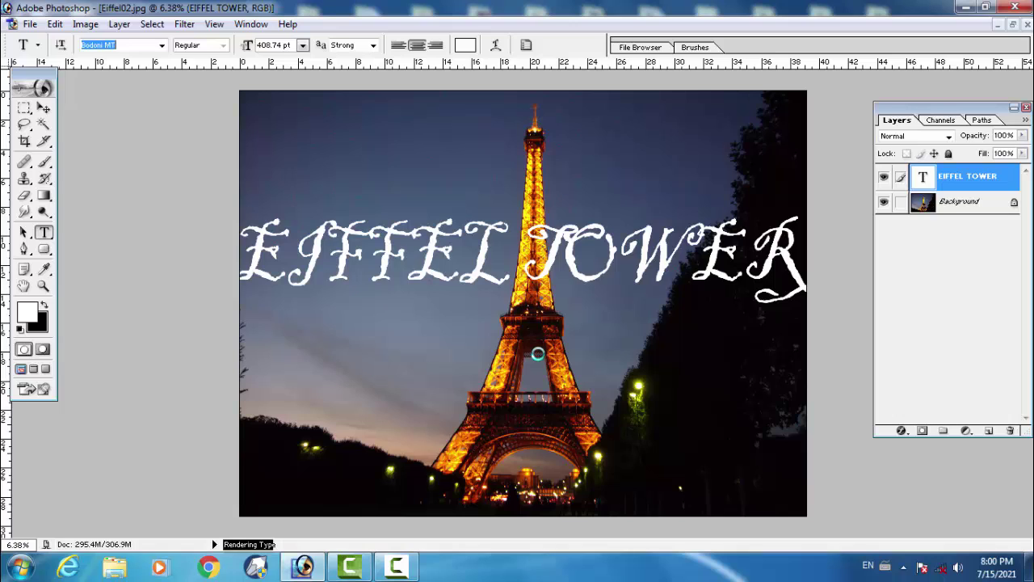
key(Down)
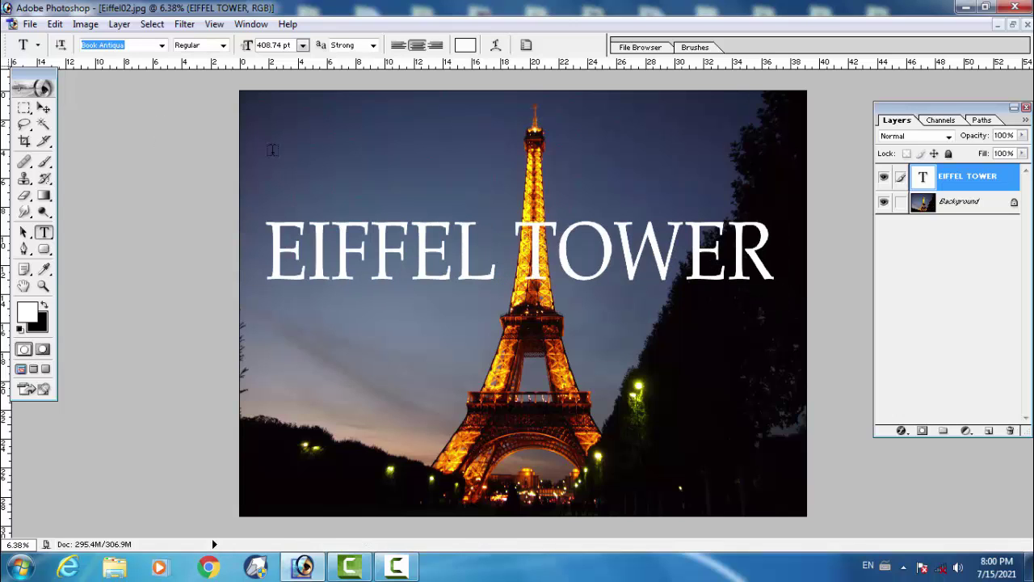
Try Bookman Old Style and step back through earlier fonts, then settle on Vani
click(161, 46)
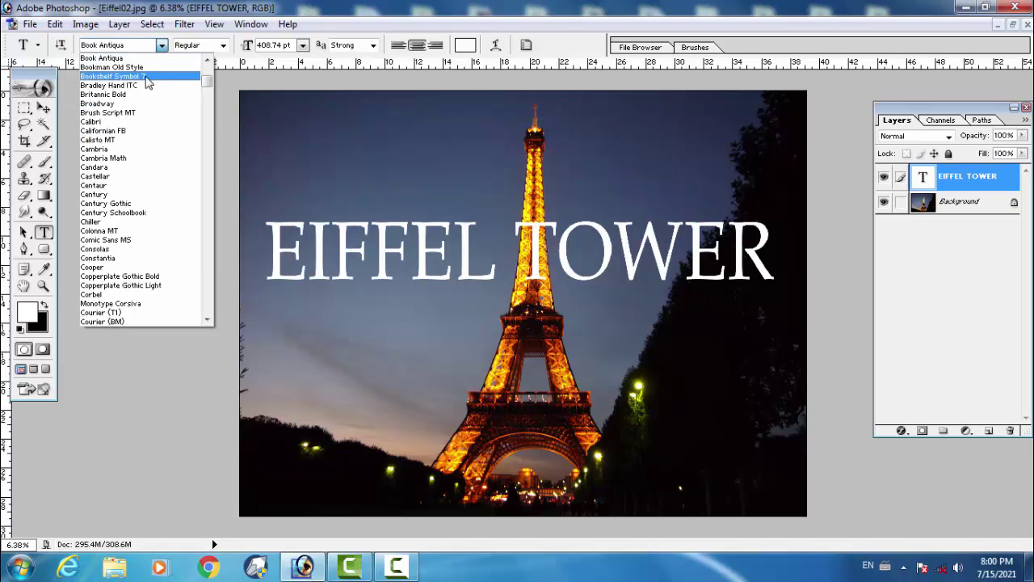
click(147, 67)
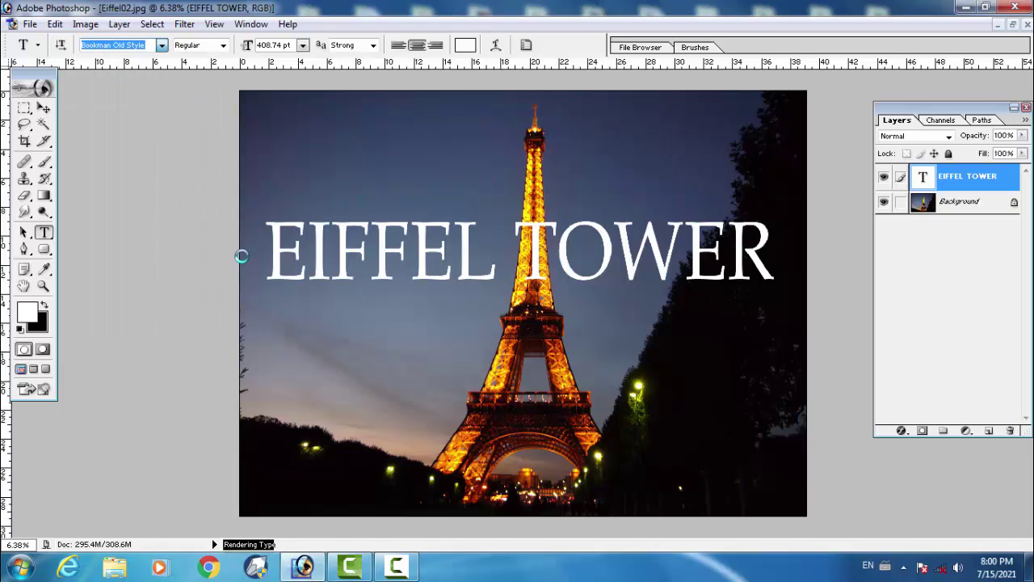
key(Down)
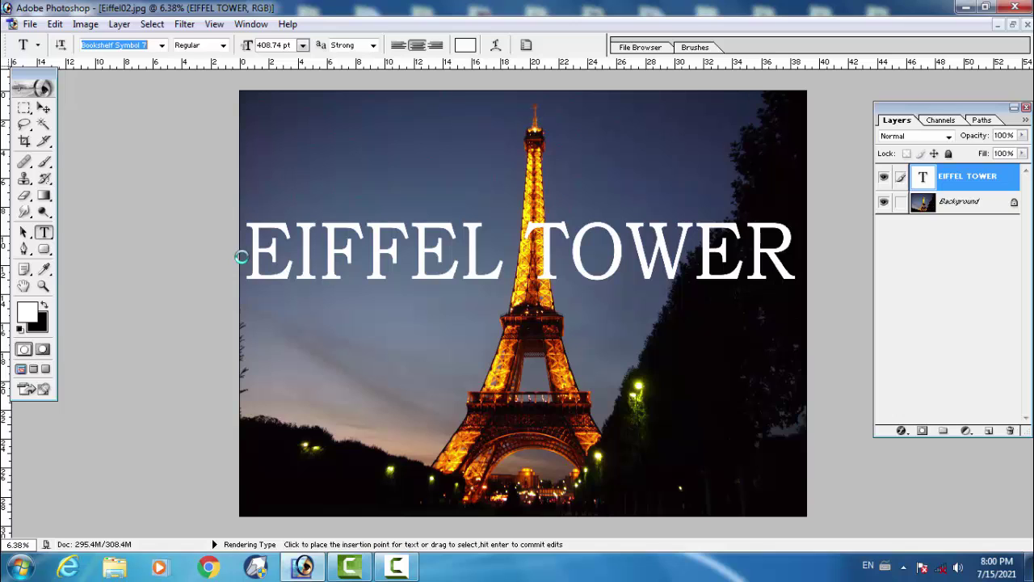
key(Up)
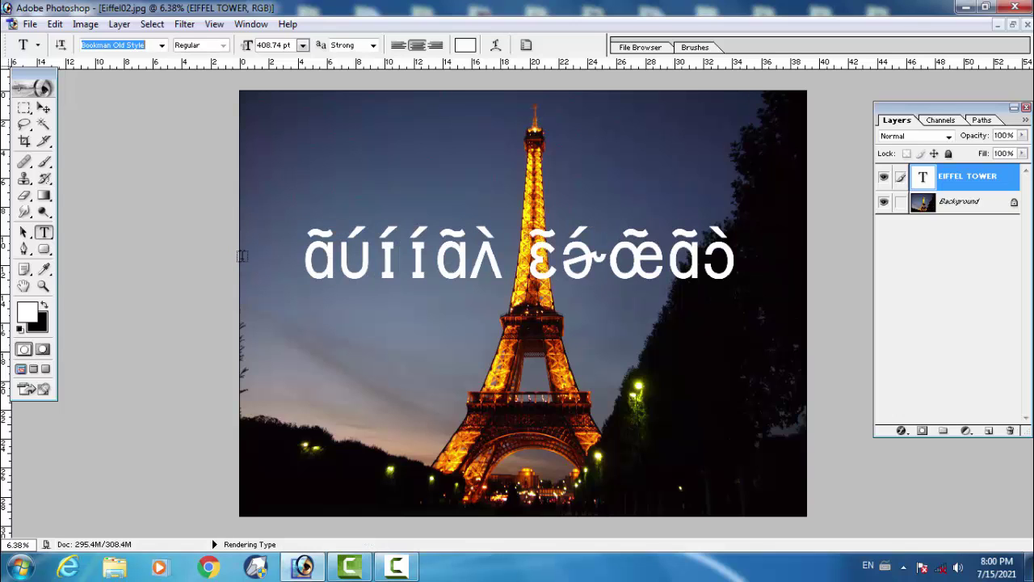
key(Up)
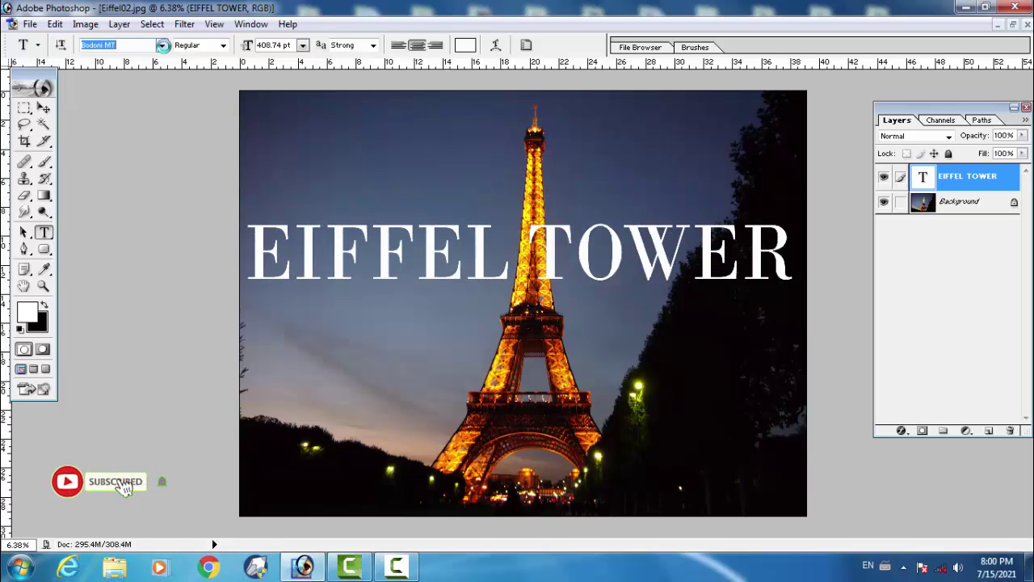
key(Up)
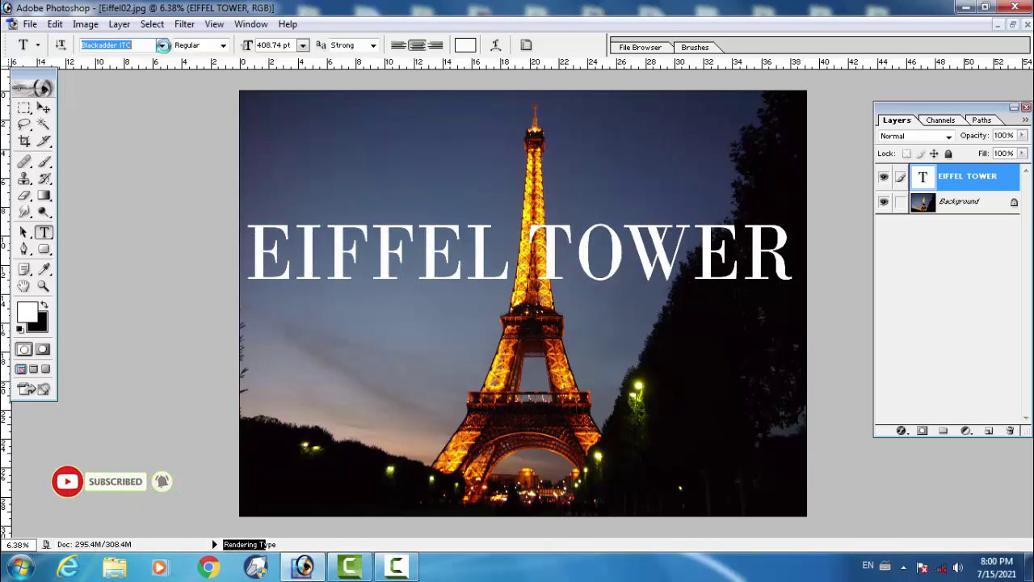
key(Up)
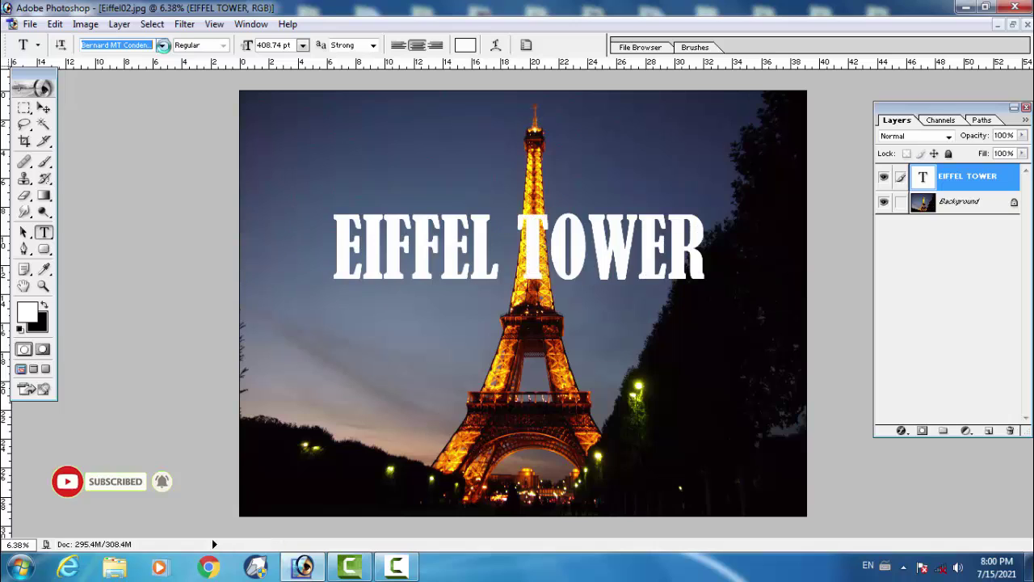
key(Up)
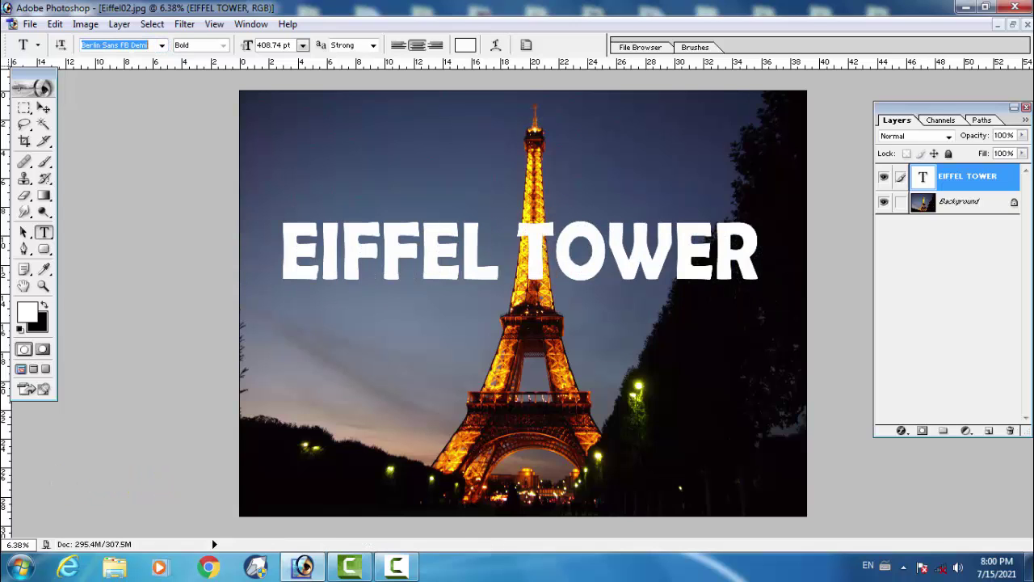
text(Vin)
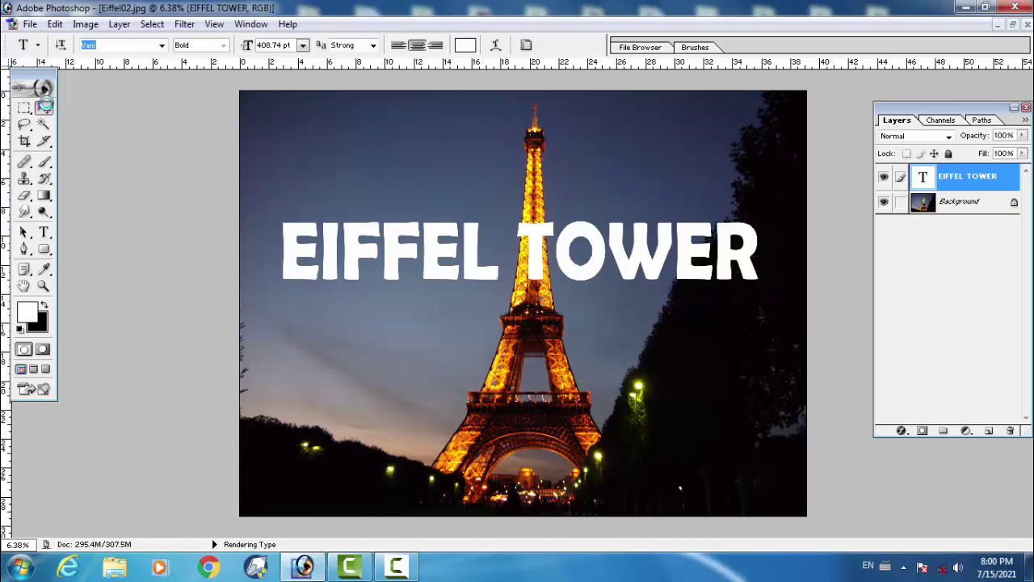
key(Return)
Narrow the caption to about 81.8% width so it fits inside the photo's edges
click(46, 106)
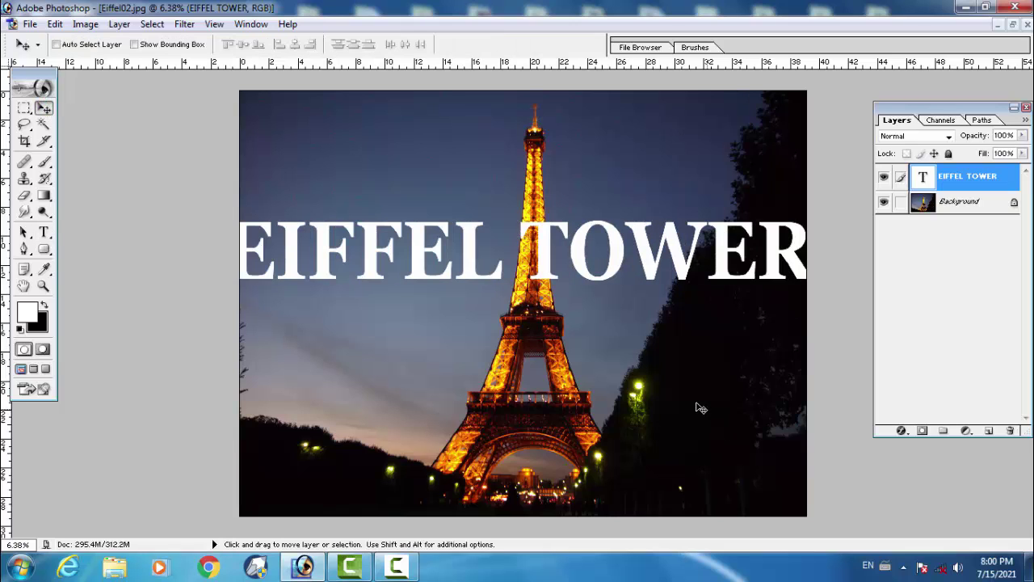
key(ctrl+t)
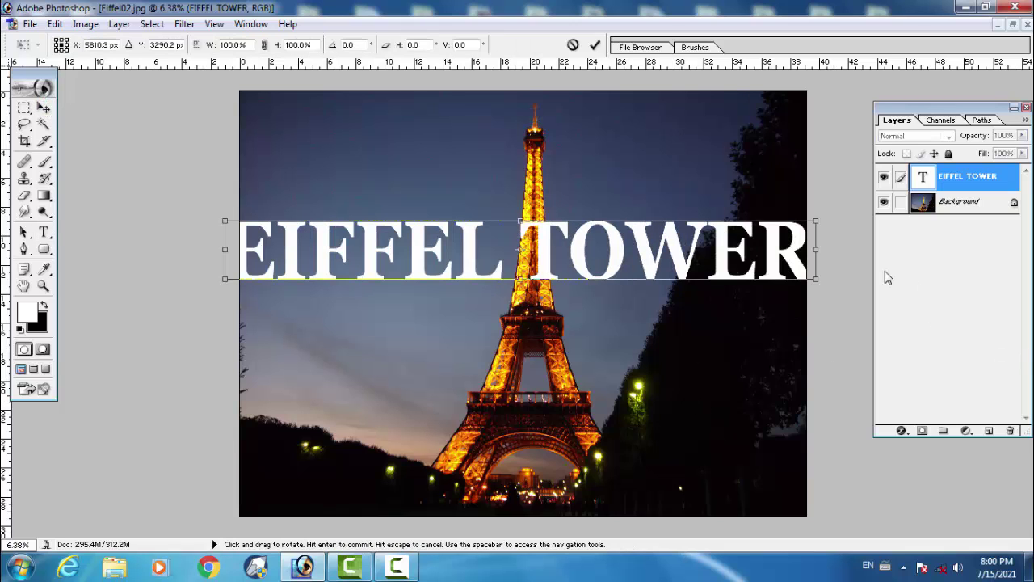
drag(808, 249, 762, 270)
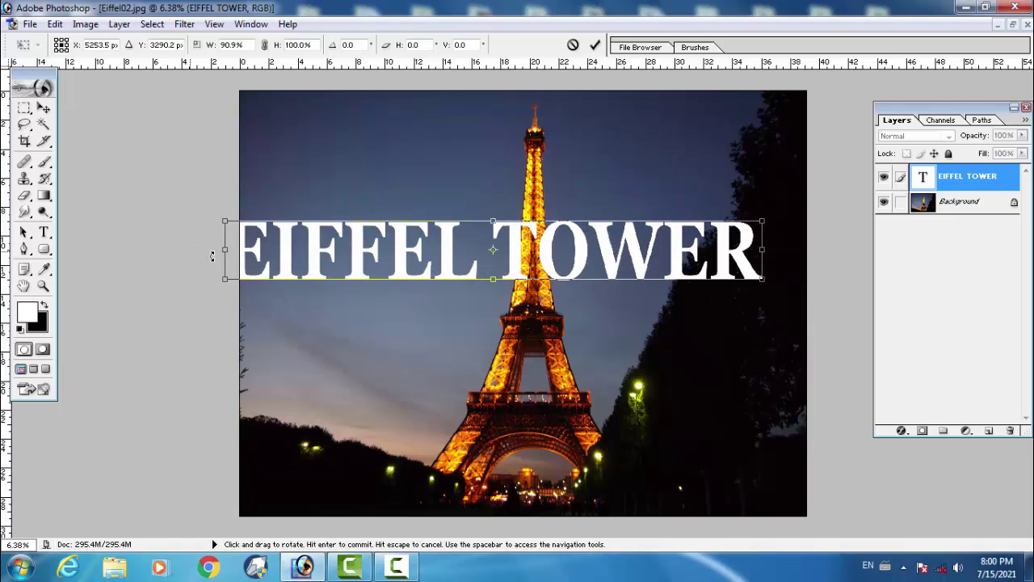
drag(224, 250, 278, 261)
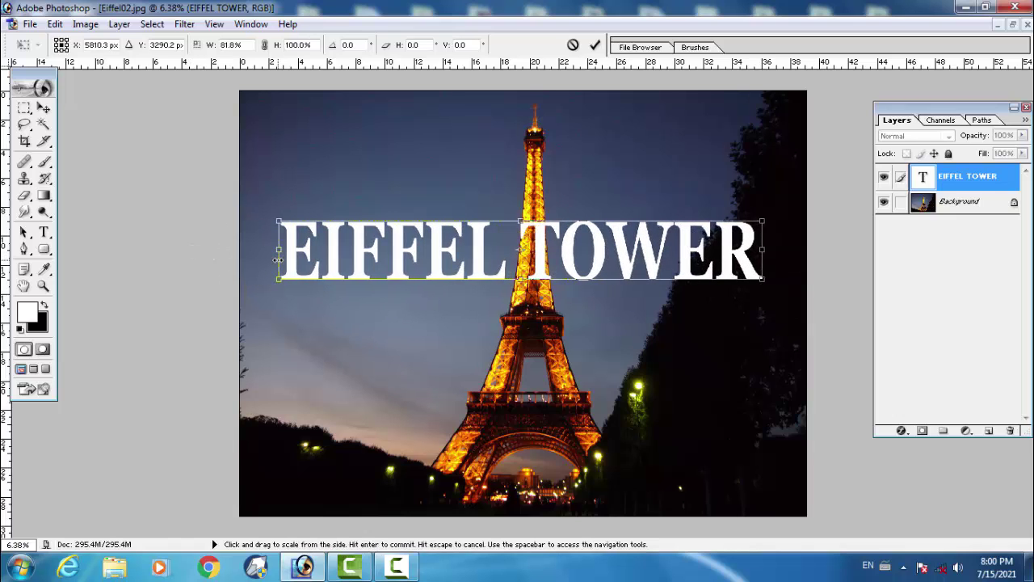
key(Return)
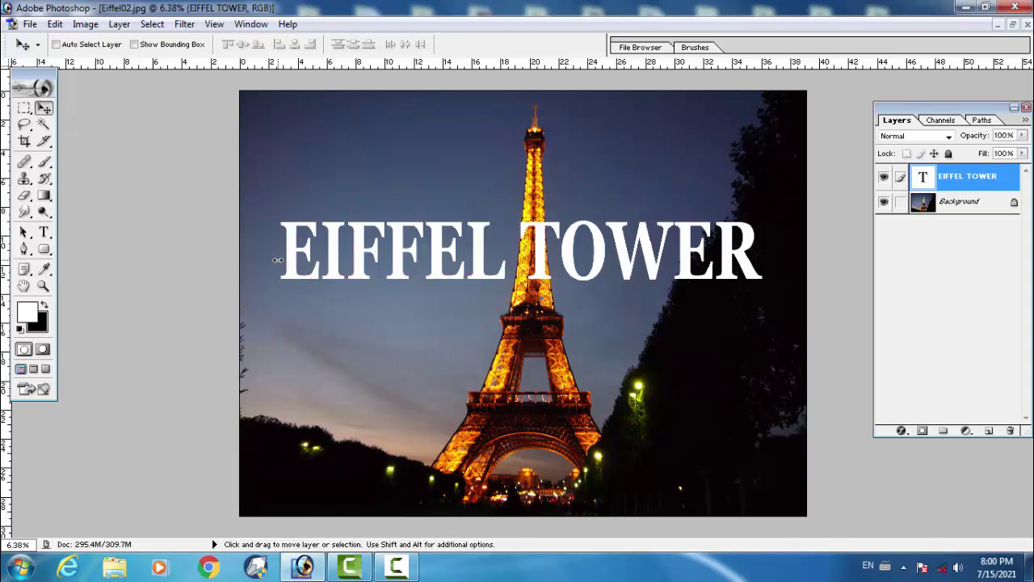
Open the text layer's Blending Options and set Fill Opacity to 0
click(901, 432)
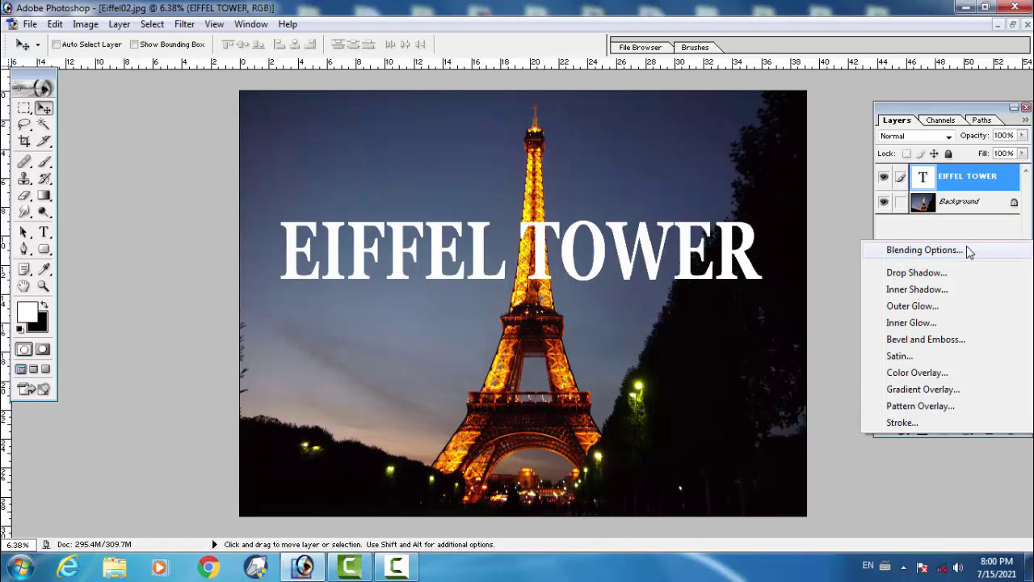
click(924, 250)
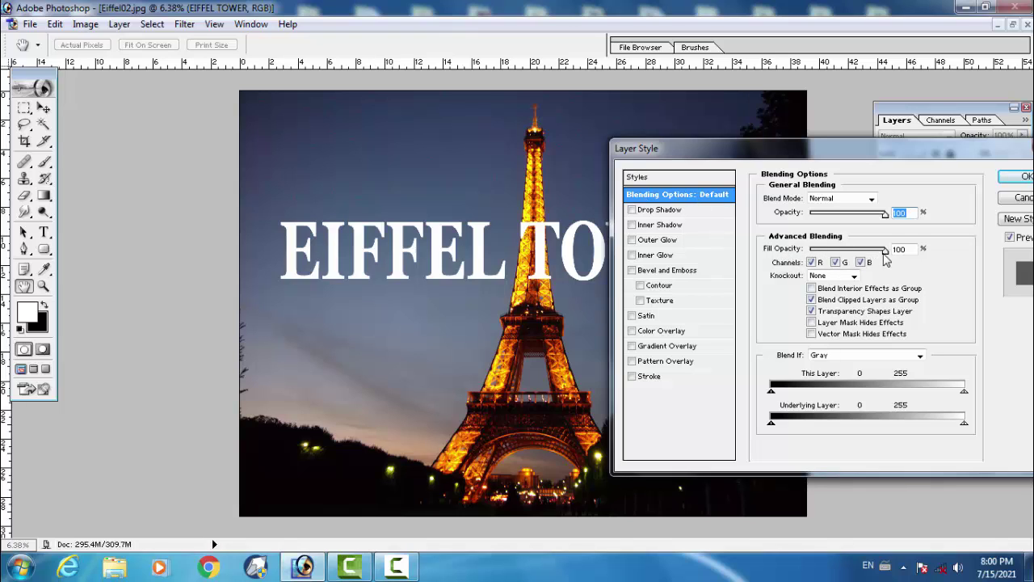
drag(885, 253, 810, 251)
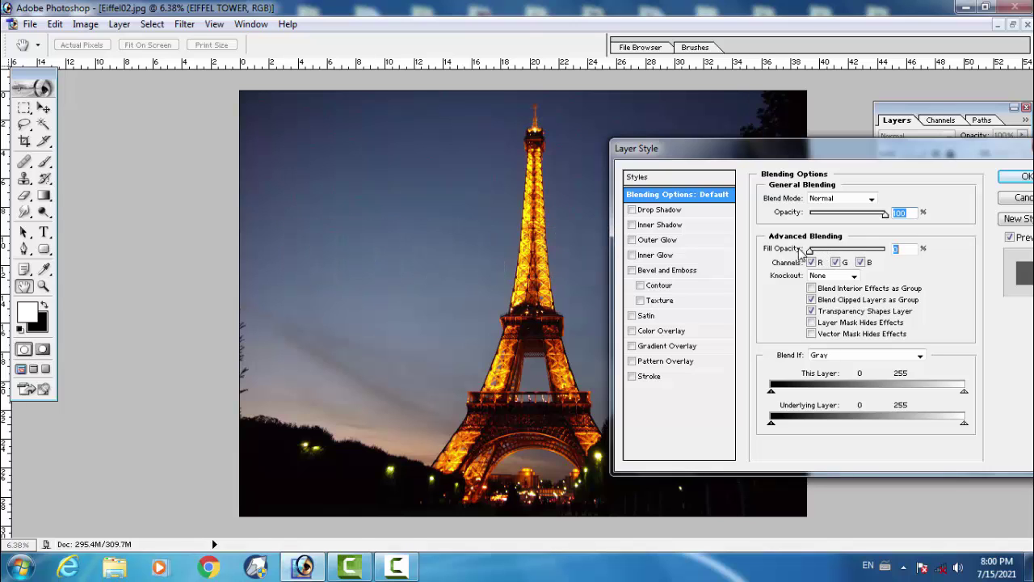
Add a white outside stroke of about 40 px around the letters
click(661, 385)
click(796, 288)
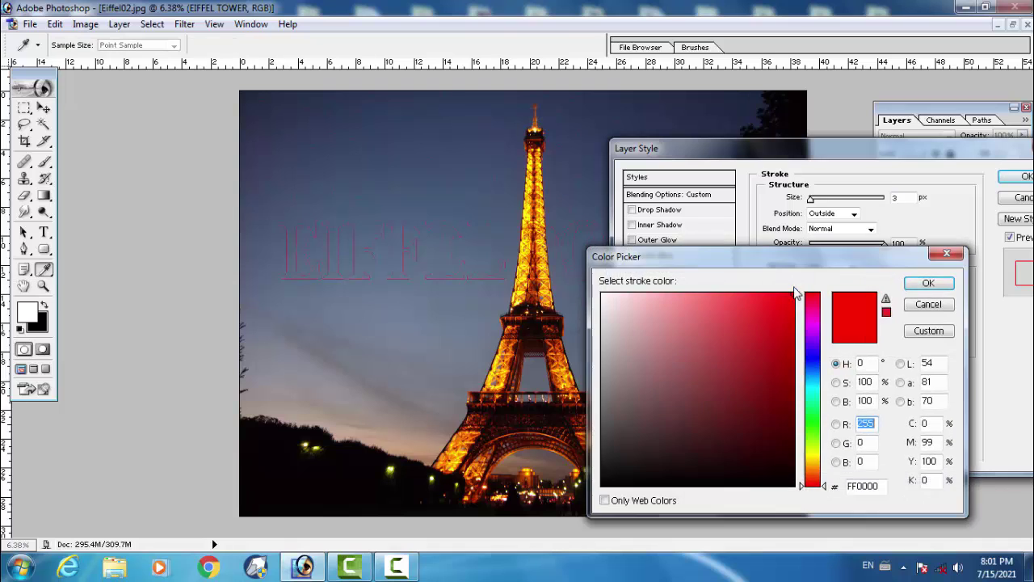
drag(766, 439, 796, 491)
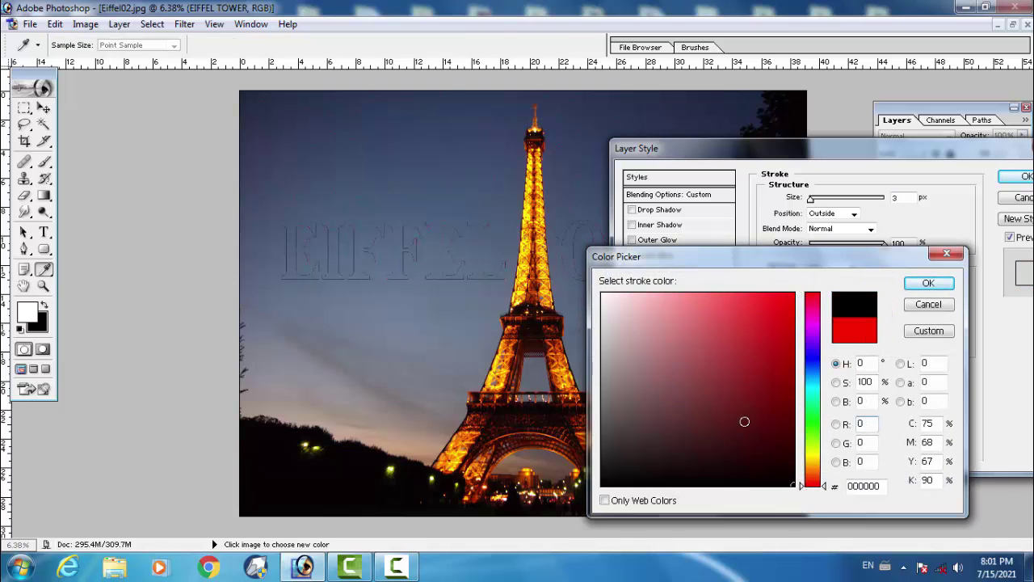
drag(744, 420, 603, 294)
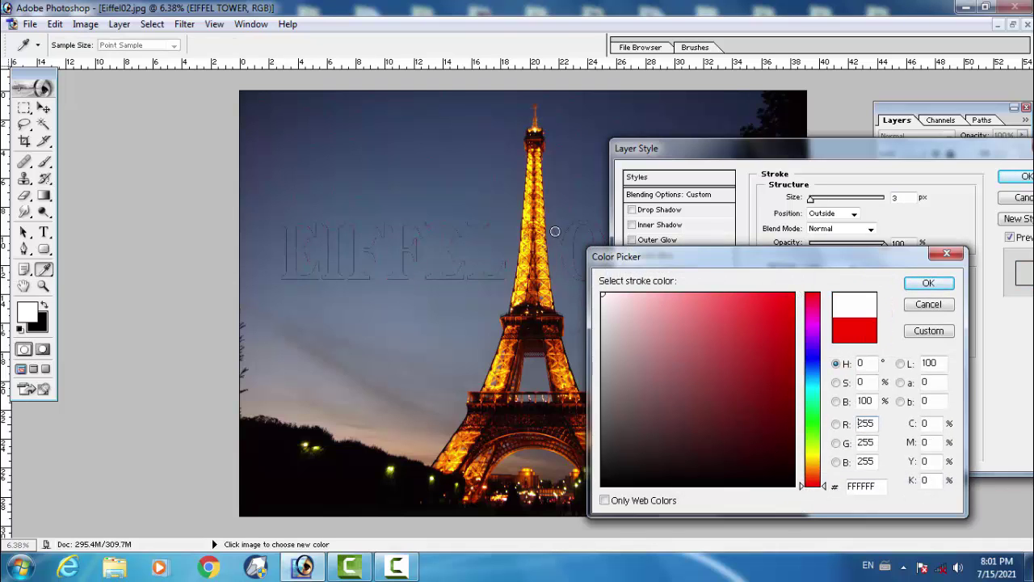
click(925, 284)
drag(816, 207, 825, 207)
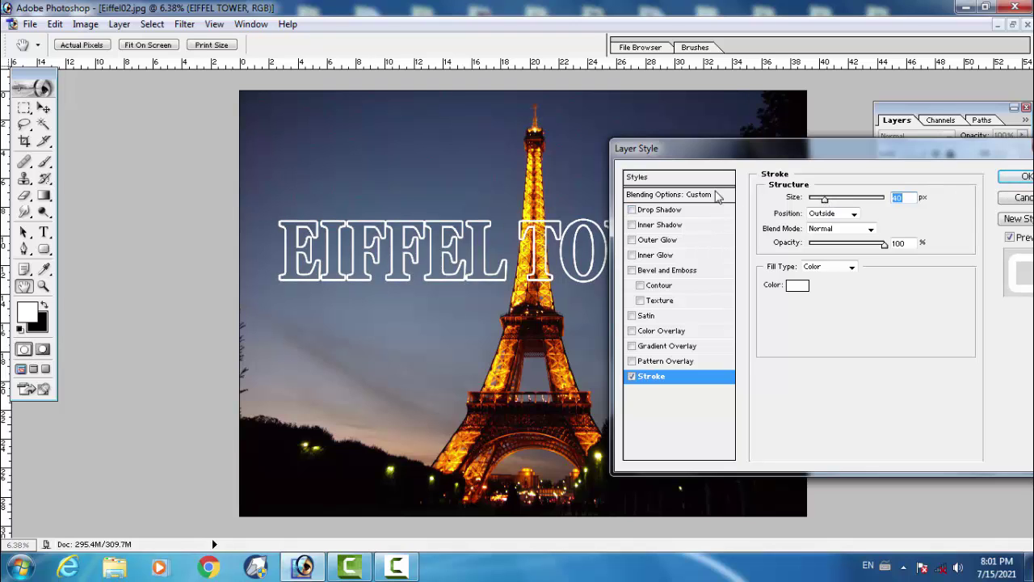
Add a drop shadow with distance 12, spread 100 and size 62
click(715, 196)
click(703, 210)
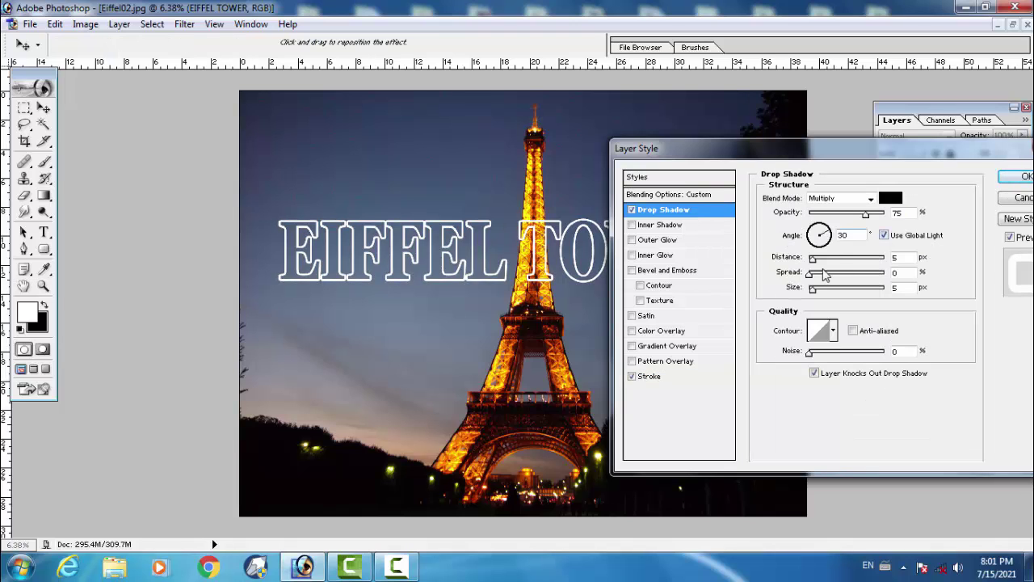
drag(813, 259, 951, 291)
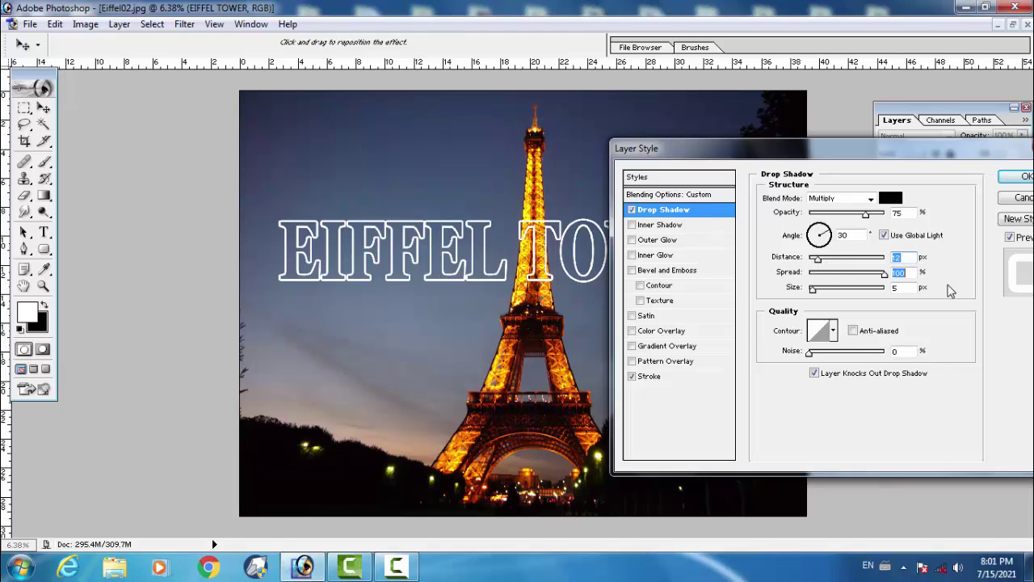
mouse_move(816, 288)
mouse_down()
mouse_move(837, 288)
mouse_move(833, 298)
mouse_up()
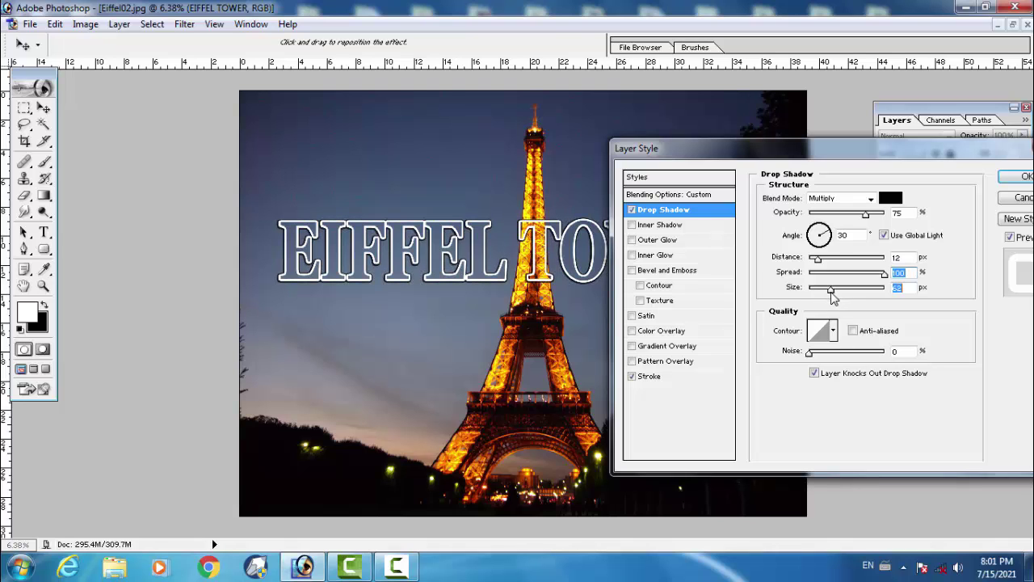
Apply the layer styles and drag the caption down to just below the photo's middle
click(1003, 178)
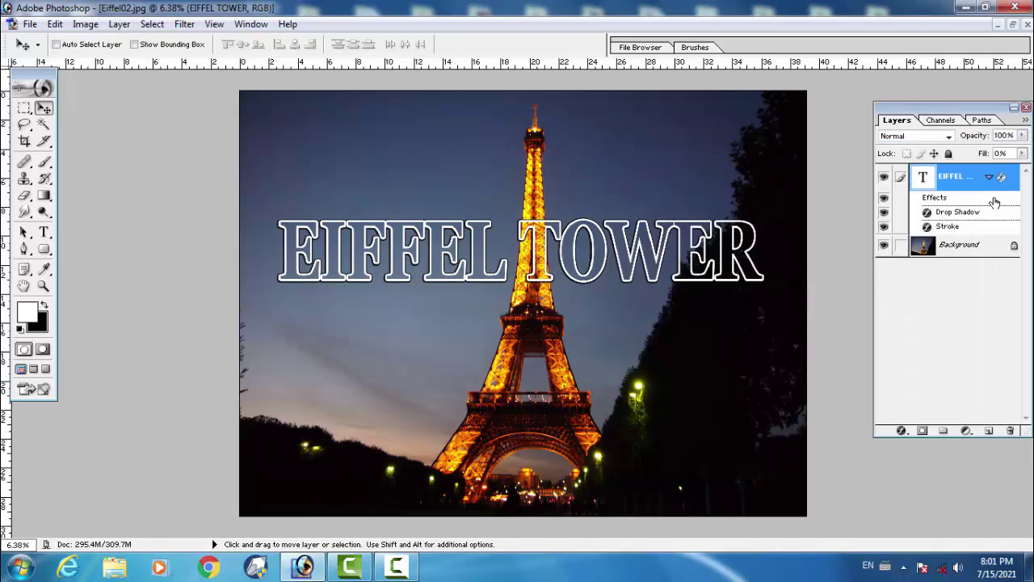
drag(551, 228, 557, 277)
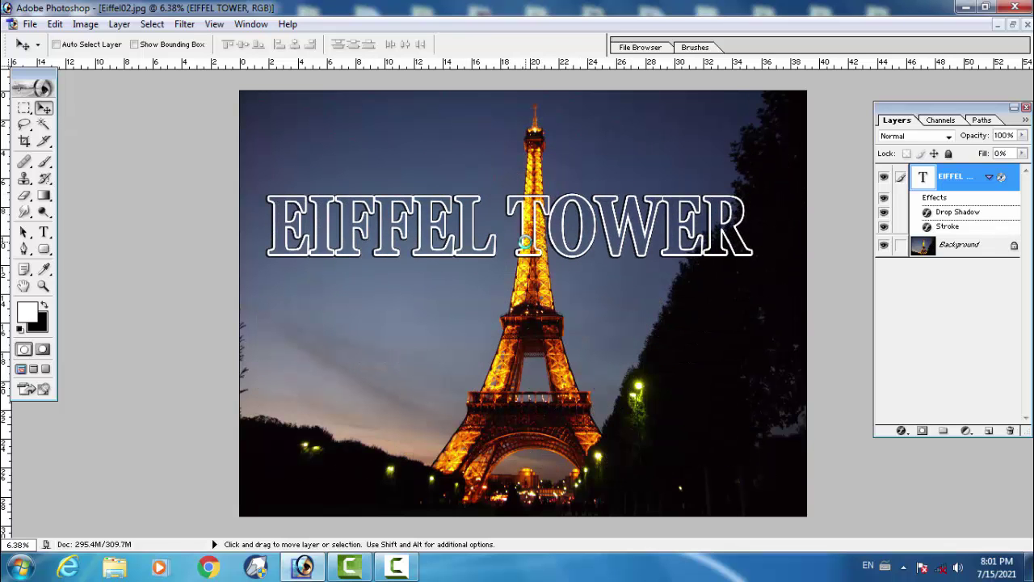
mouse_move(557, 276)
mouse_down()
mouse_move(529, 387)
mouse_move(542, 450)
mouse_move(556, 186)
mouse_move(544, 188)
mouse_move(540, 351)
mouse_up()
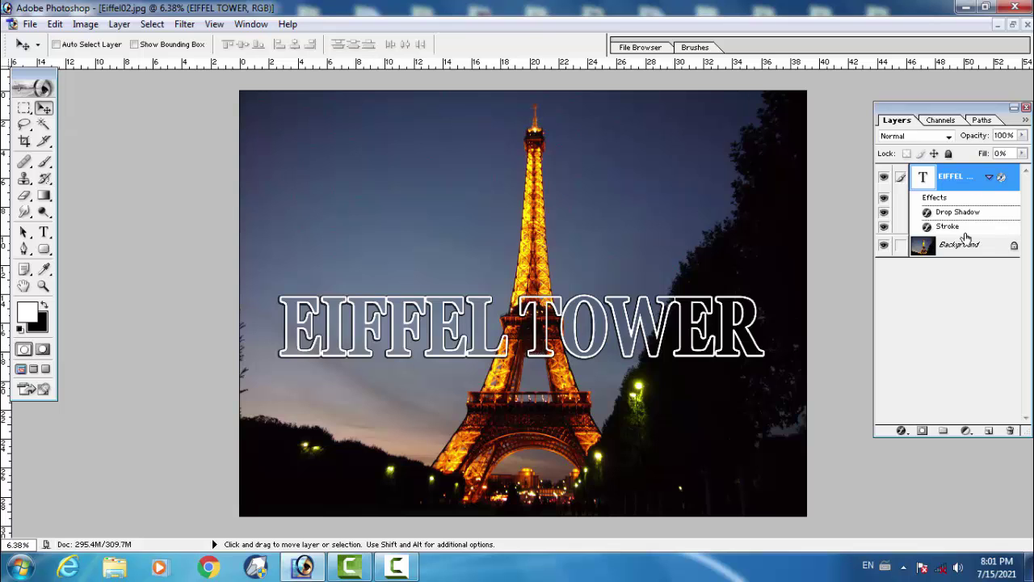
Recolour the drop shadow bright green, raise its opacity to 100%, and resize it to about 57 px
click(898, 432)
click(889, 268)
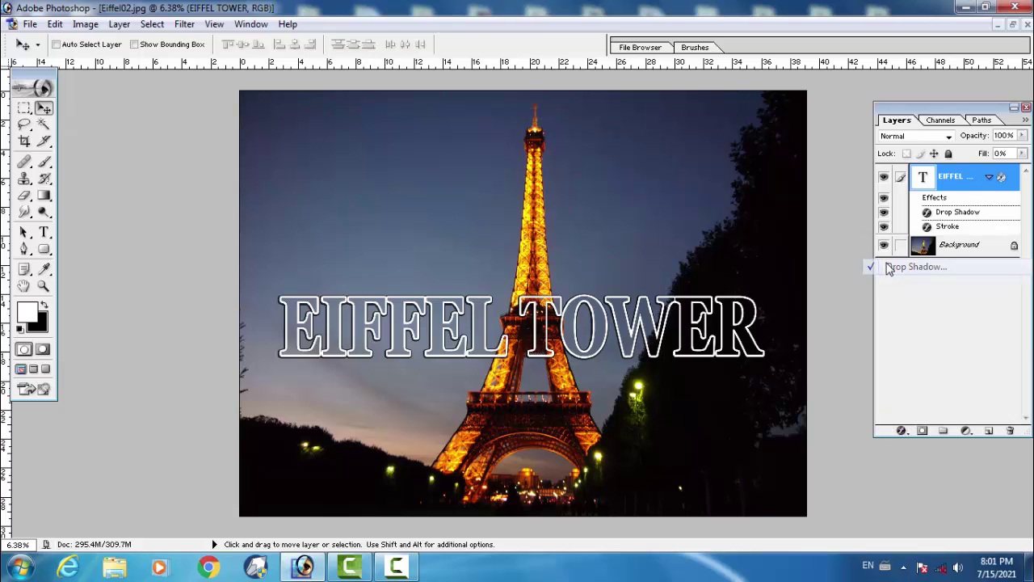
click(891, 197)
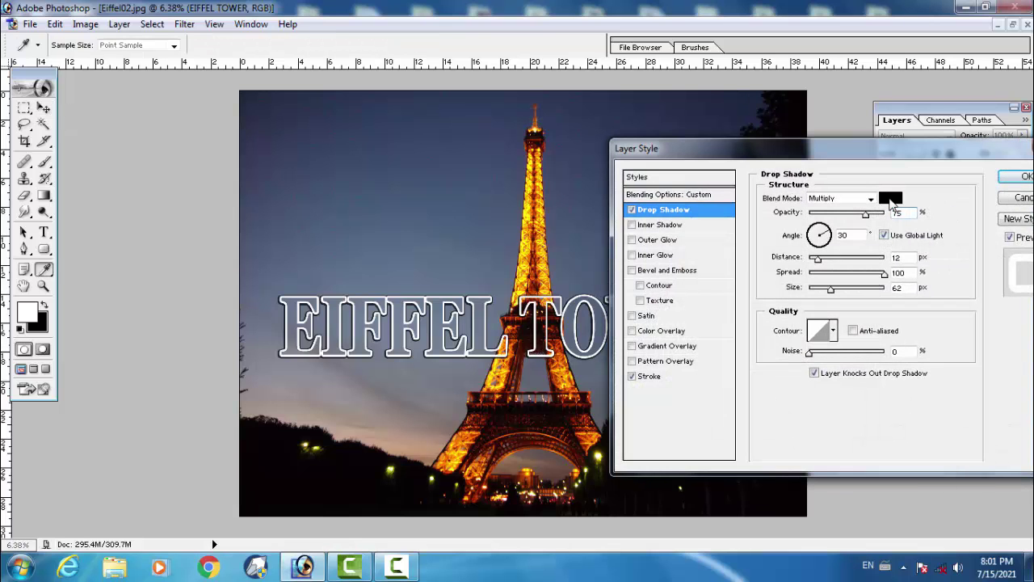
drag(761, 340, 792, 284)
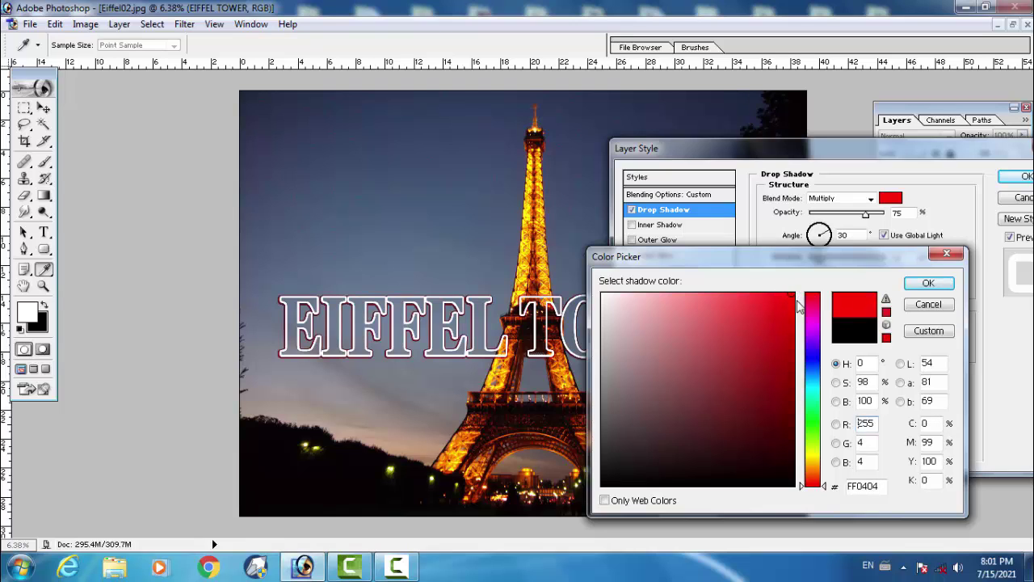
drag(818, 380, 817, 394)
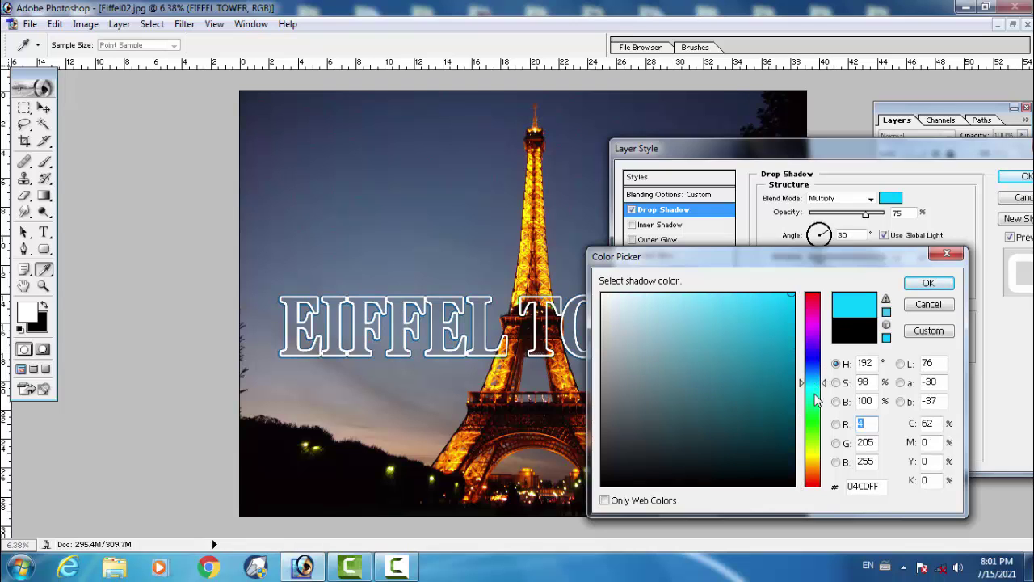
drag(816, 339, 817, 302)
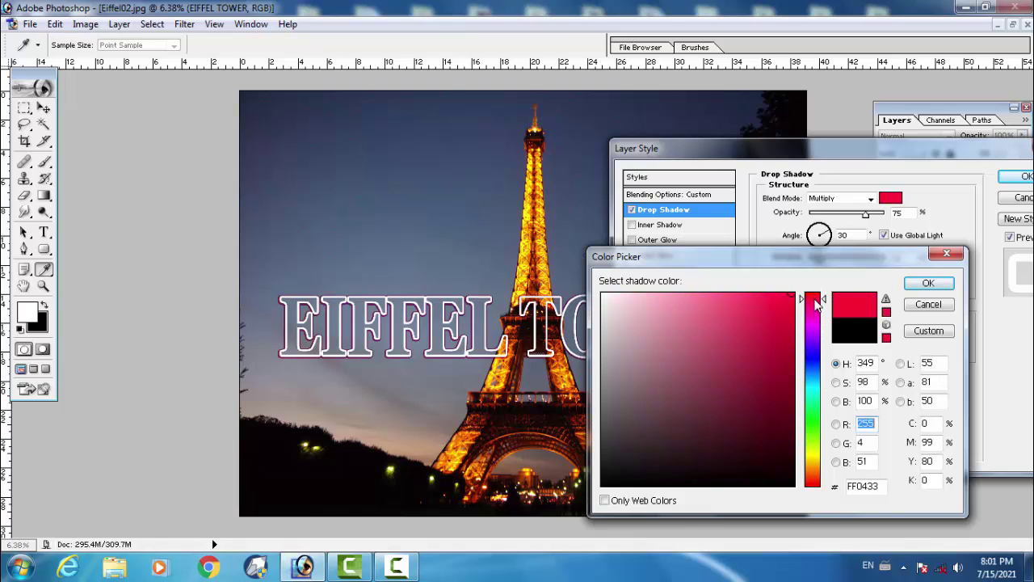
click(811, 419)
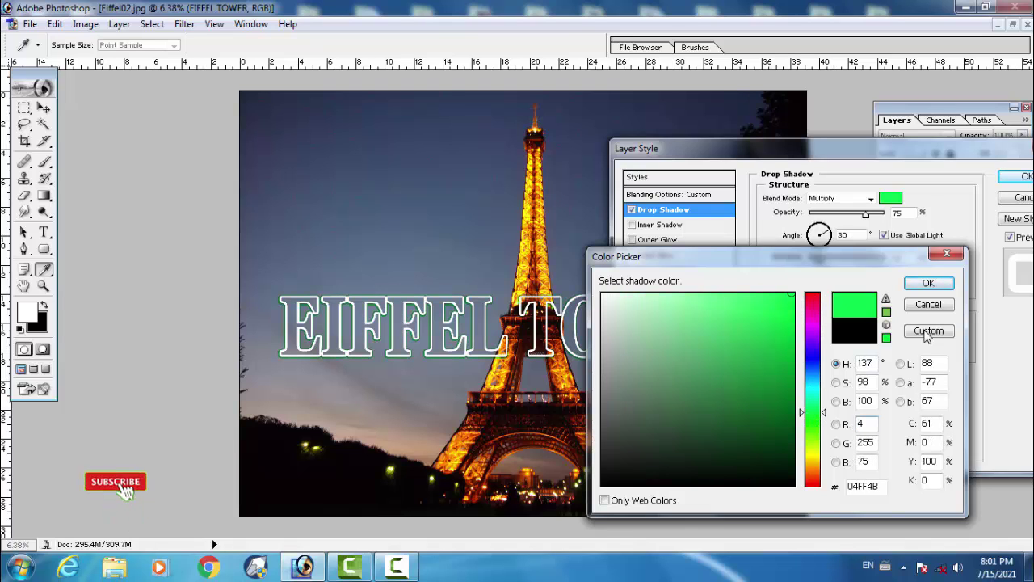
click(928, 283)
drag(861, 215, 887, 215)
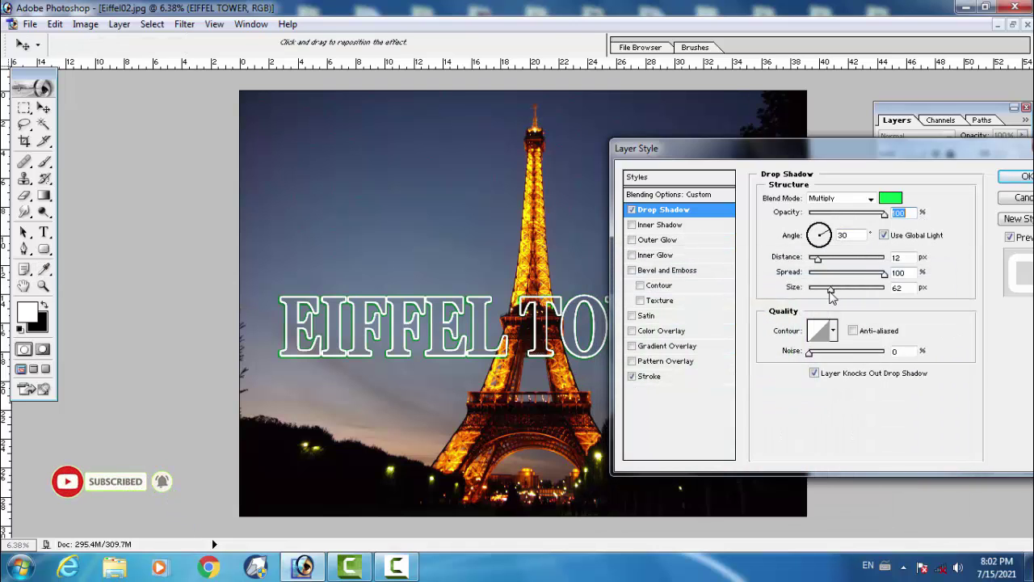
mouse_move(833, 289)
mouse_down()
mouse_move(864, 261)
mouse_move(852, 263)
mouse_up()
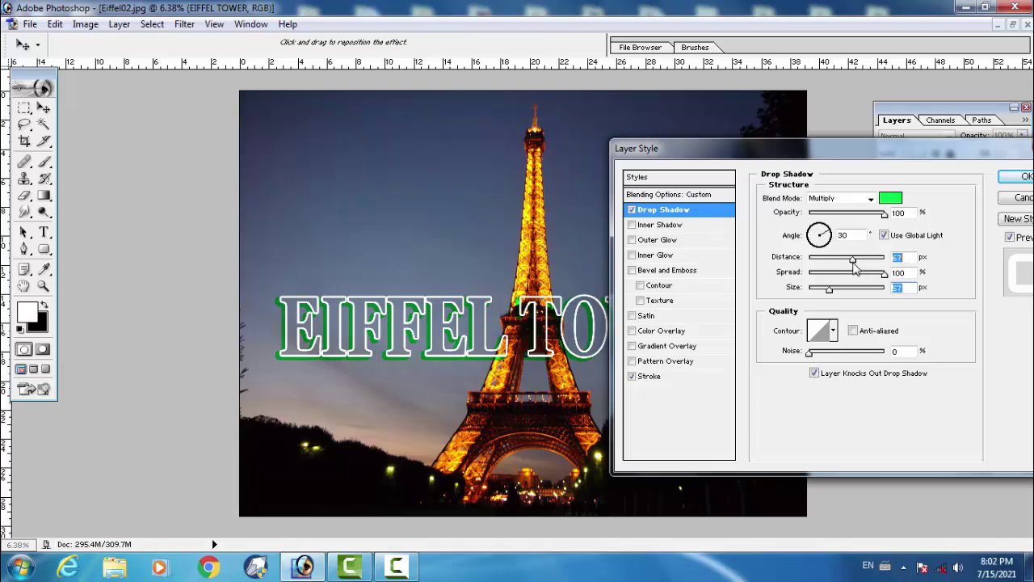
Apply the green drop shadow and nudge the EIFFEL TOWER text slightly lower on the photo
click(1016, 177)
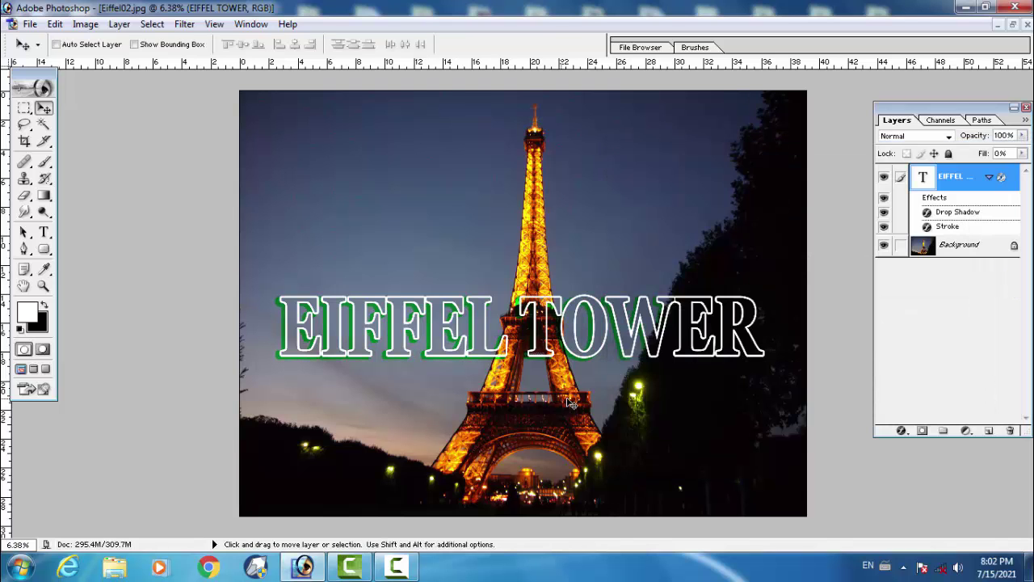
mouse_move(638, 356)
mouse_down()
mouse_move(595, 211)
mouse_move(586, 215)
mouse_move(637, 368)
mouse_up()
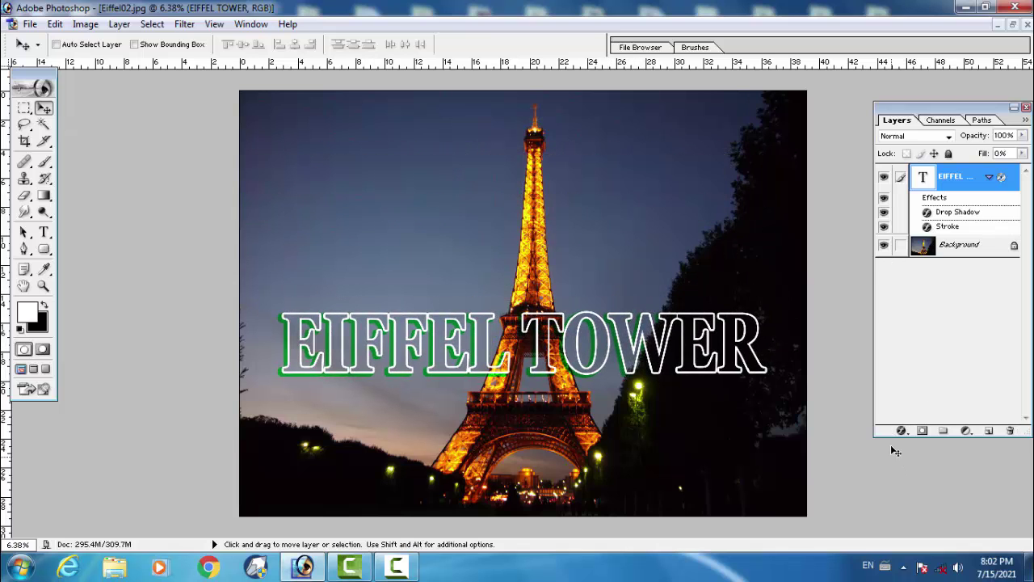
click(883, 202)
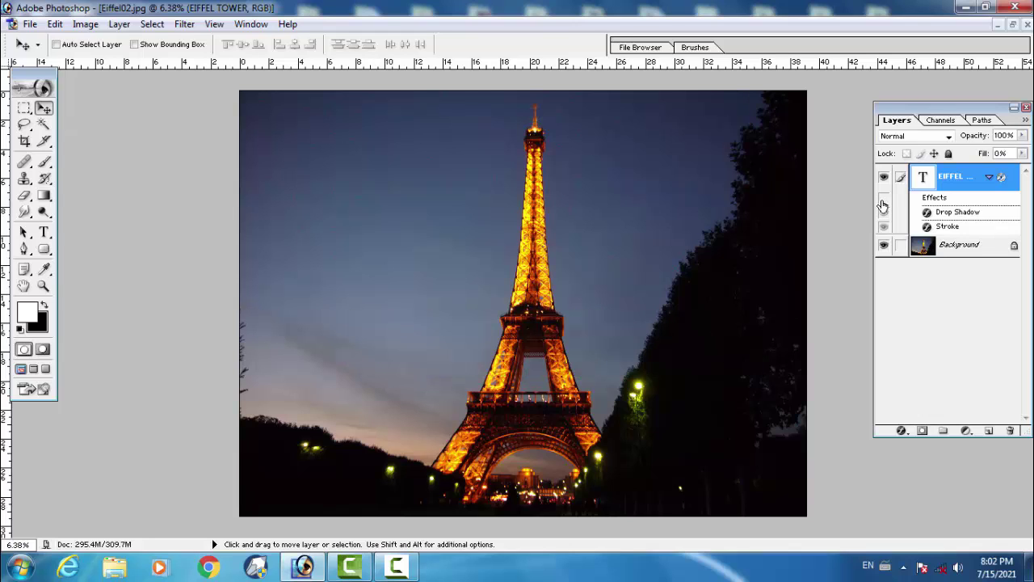
click(883, 200)
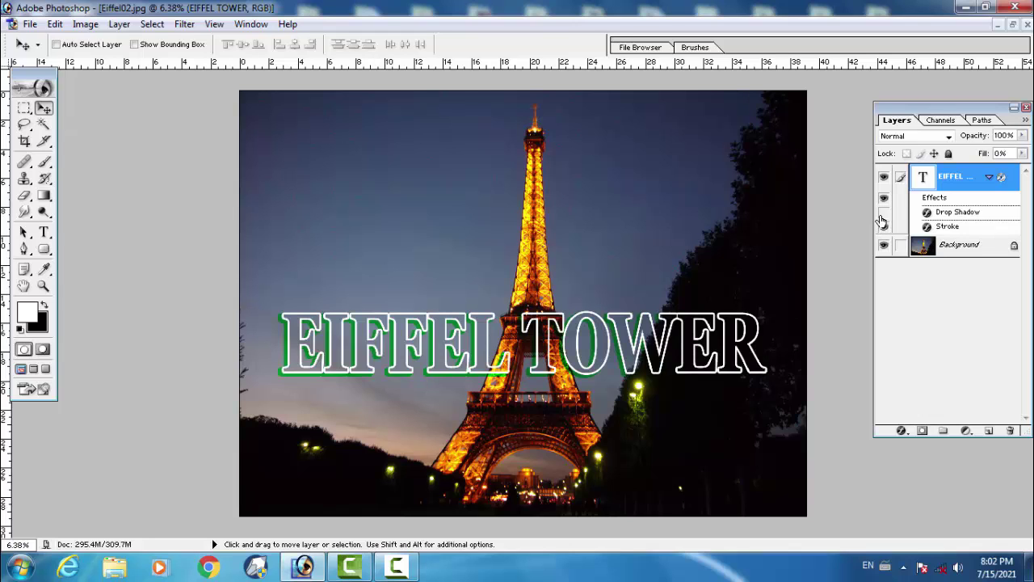
Drag the text down near the photo's bottom with the Drop Shadow effect turned off
click(883, 217)
mouse_move(666, 371)
mouse_down()
mouse_move(676, 364)
mouse_move(668, 428)
mouse_up()
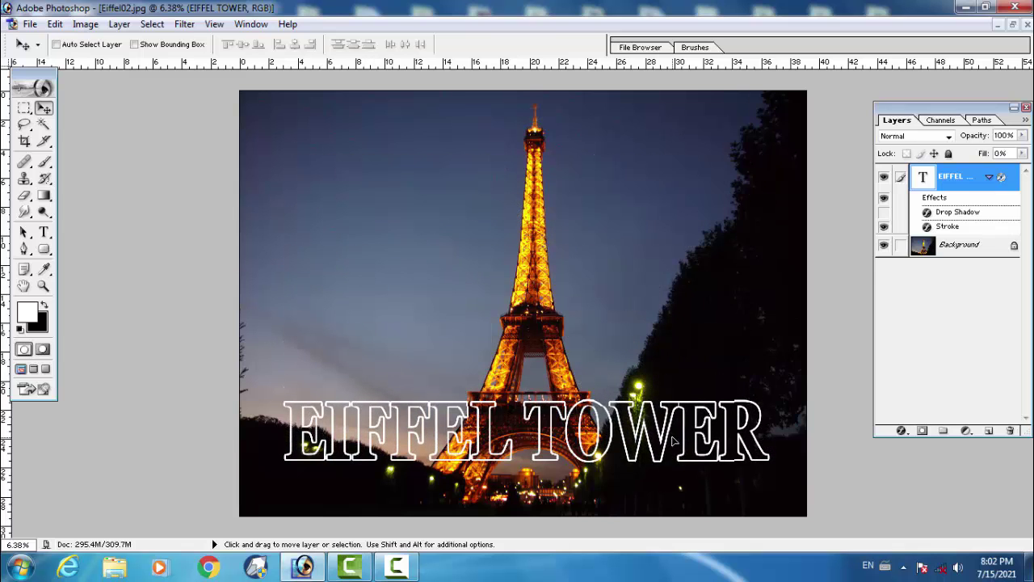
click(883, 214)
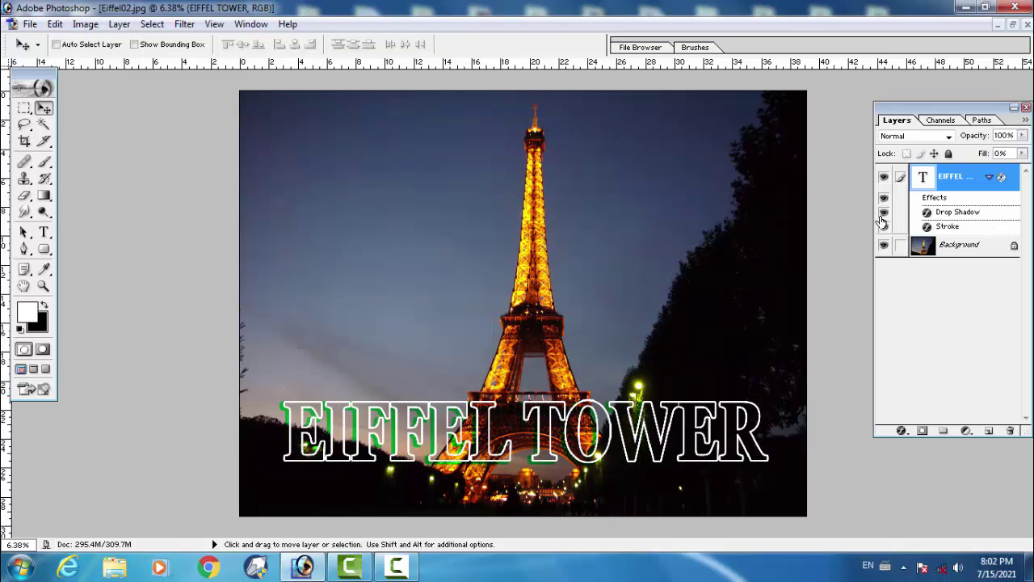
click(883, 213)
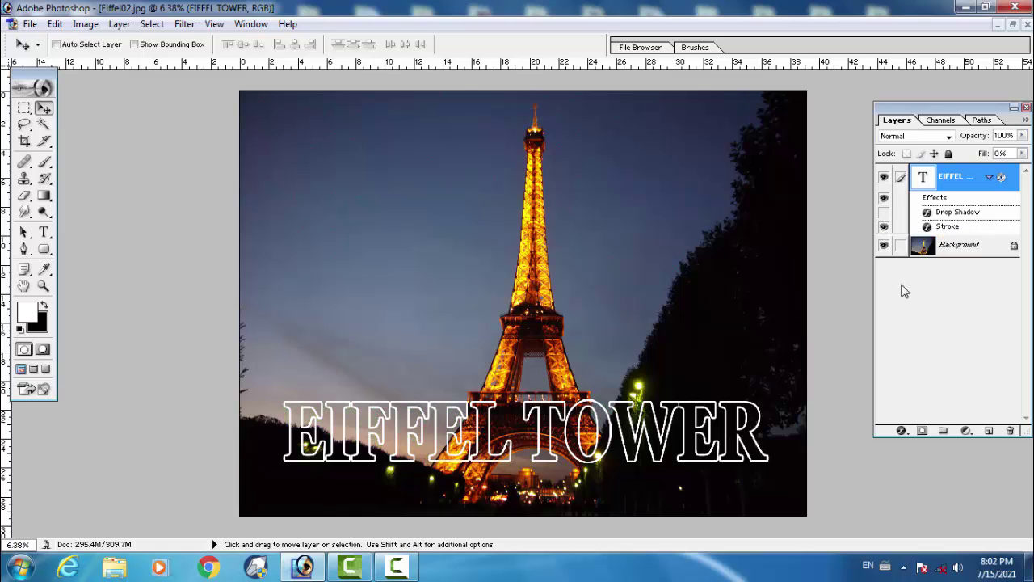